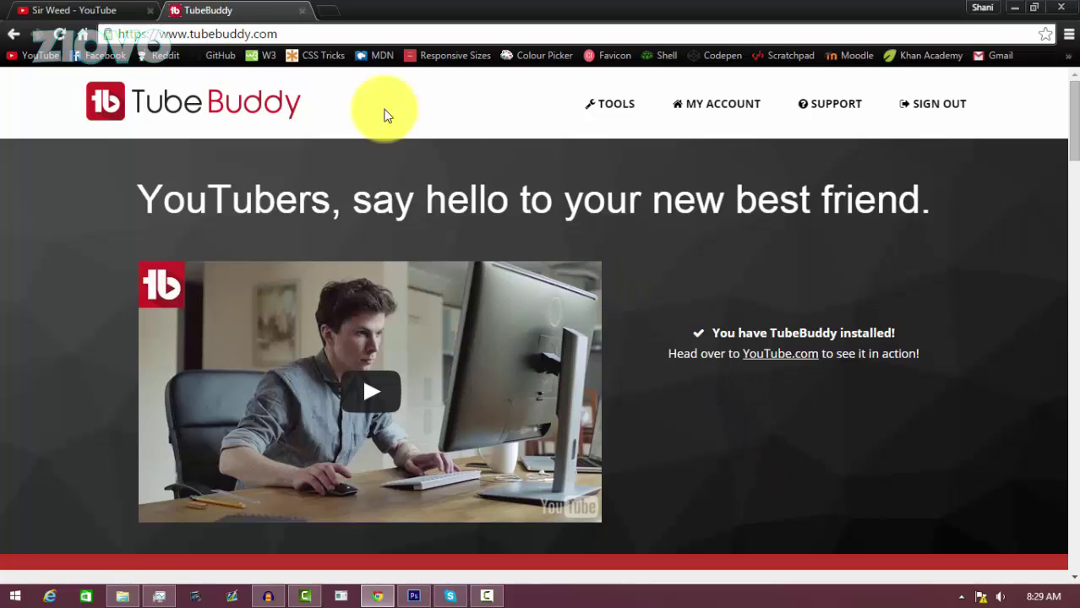
- Show the TubeBuddy tools panel on the Sir Weed channel page
click(12, 7)
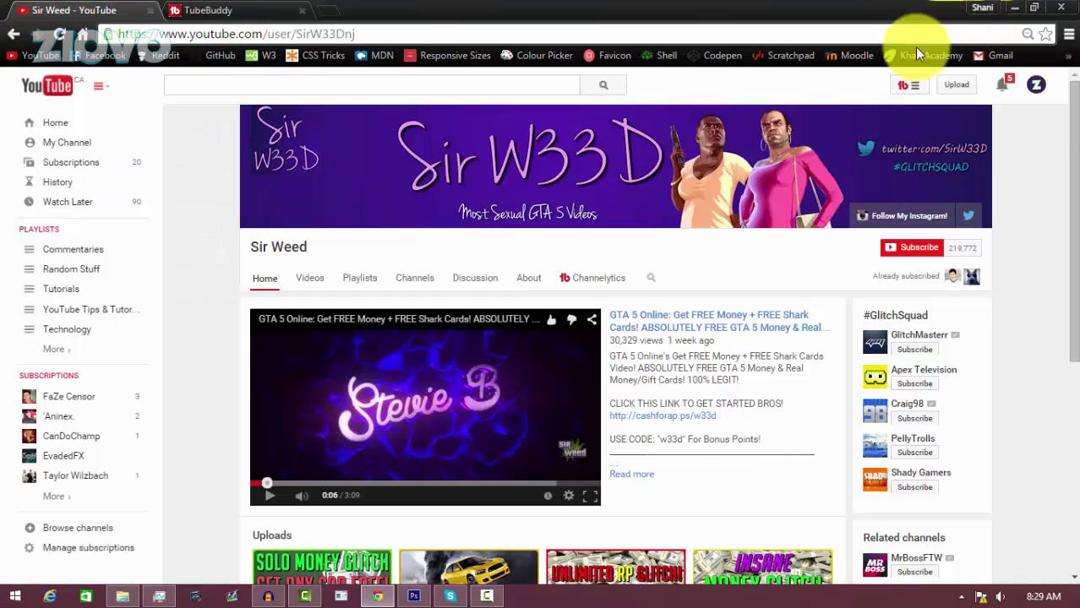
click(907, 89)
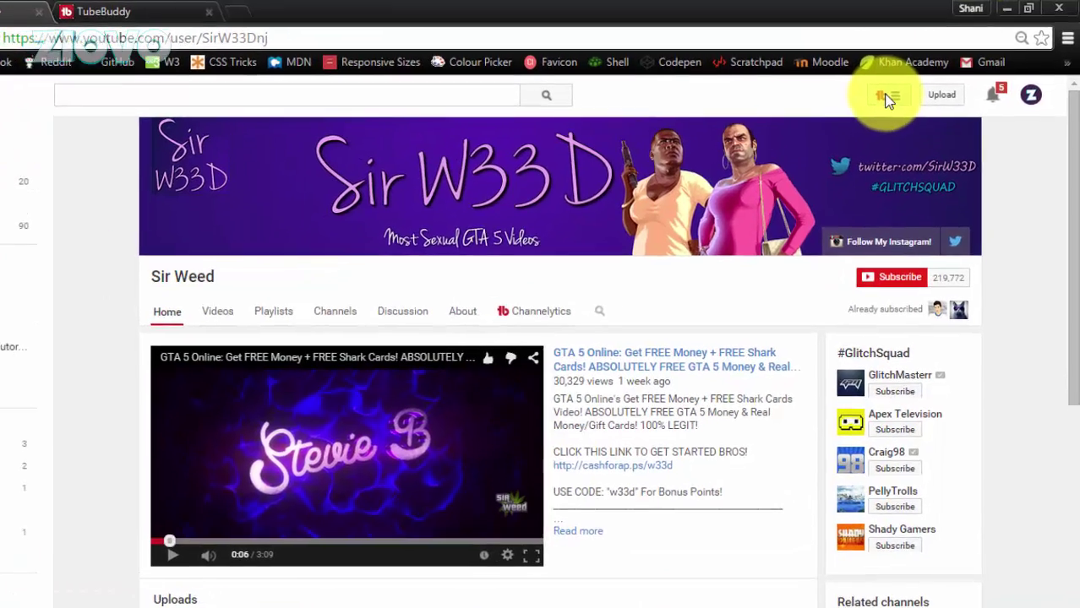
click(907, 90)
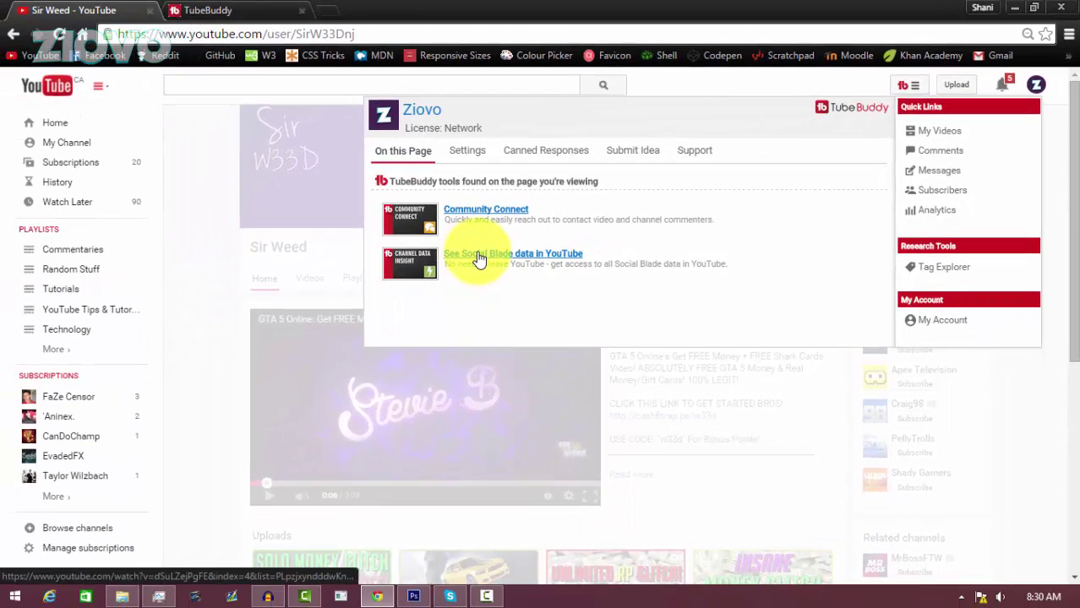
- Preview the Social Blade data tutorial video, then close its tab
click(478, 257)
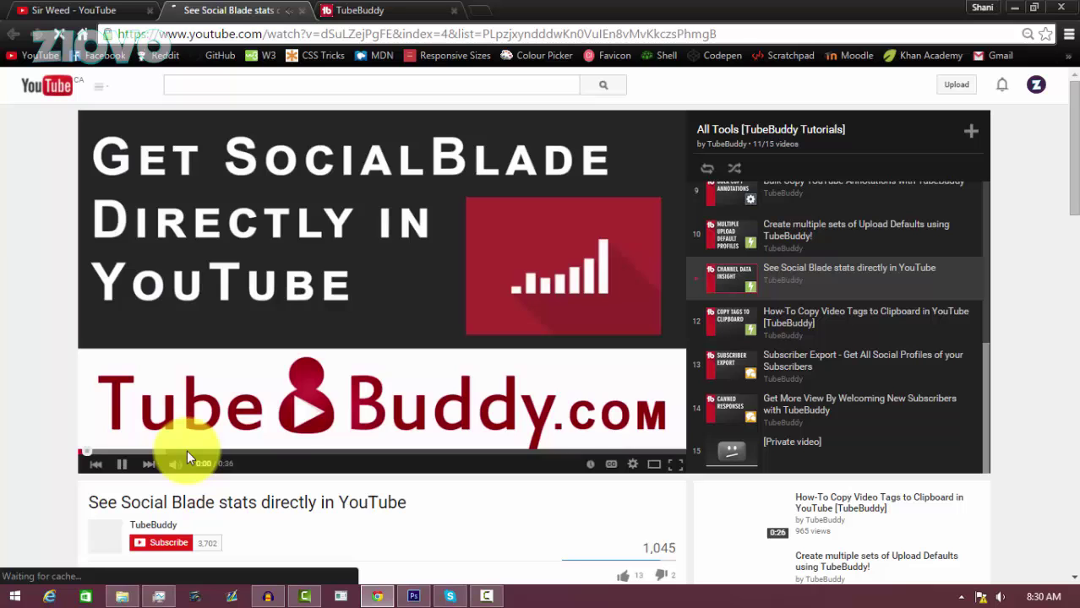
click(263, 450)
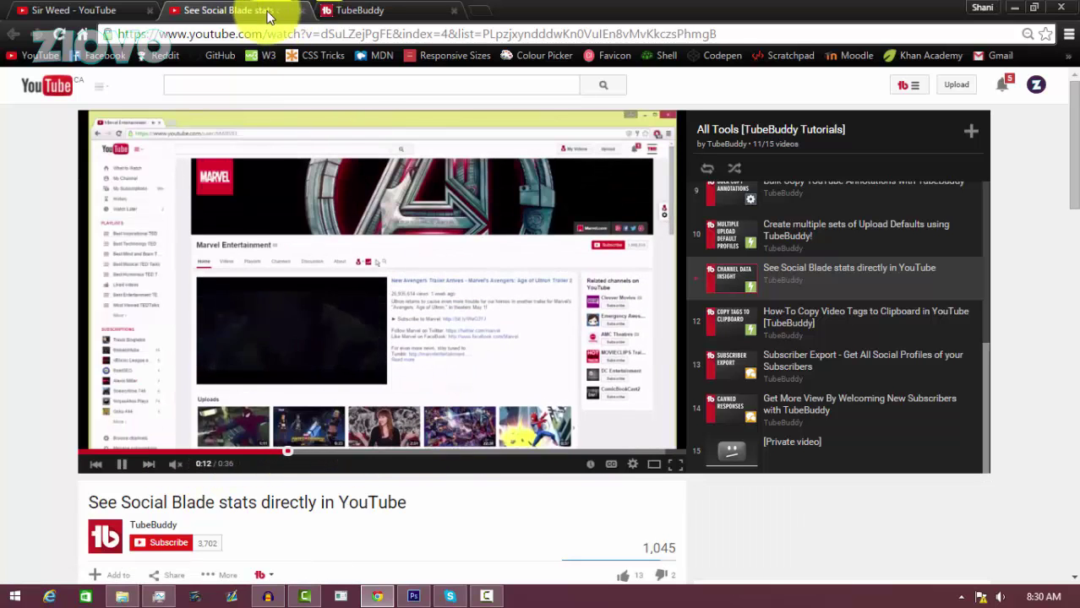
click(289, 10)
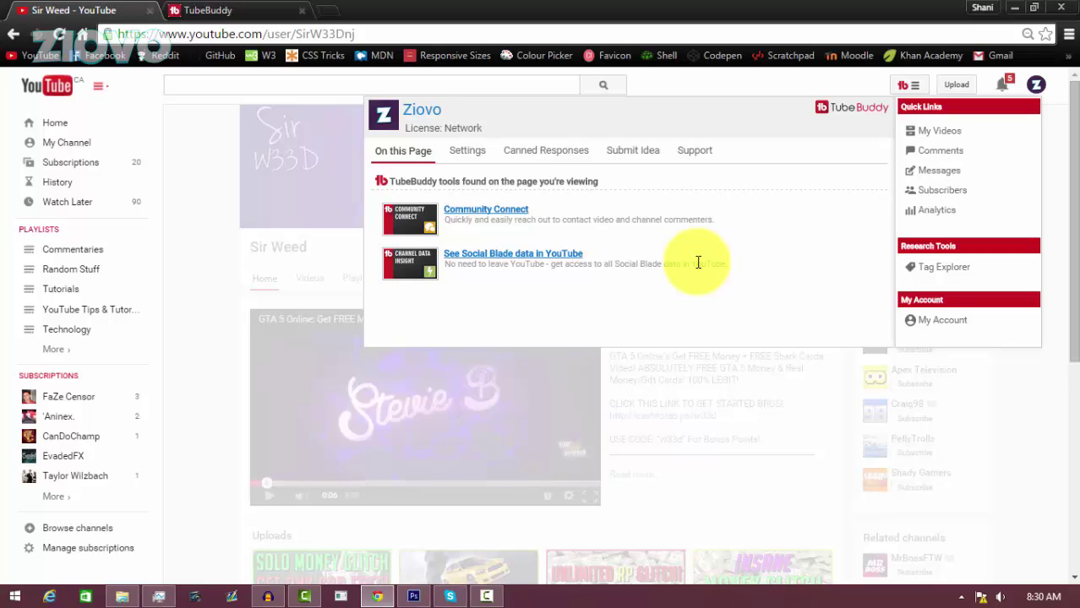
- Explore the tag 'gta v' in Tag Explorer, yielding a 44/100 keyword score
click(946, 268)
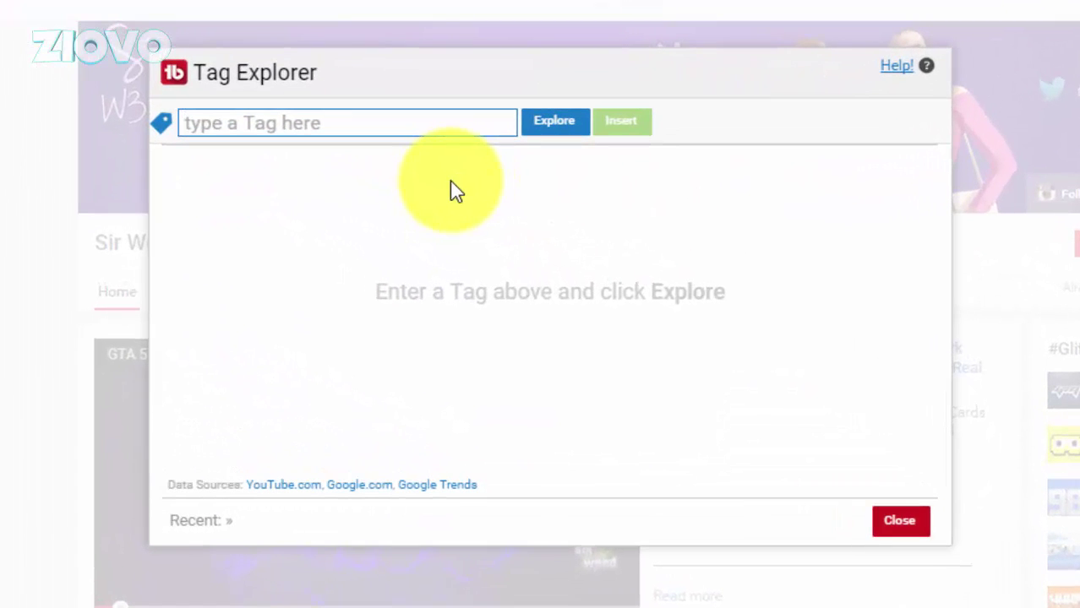
text(gta)
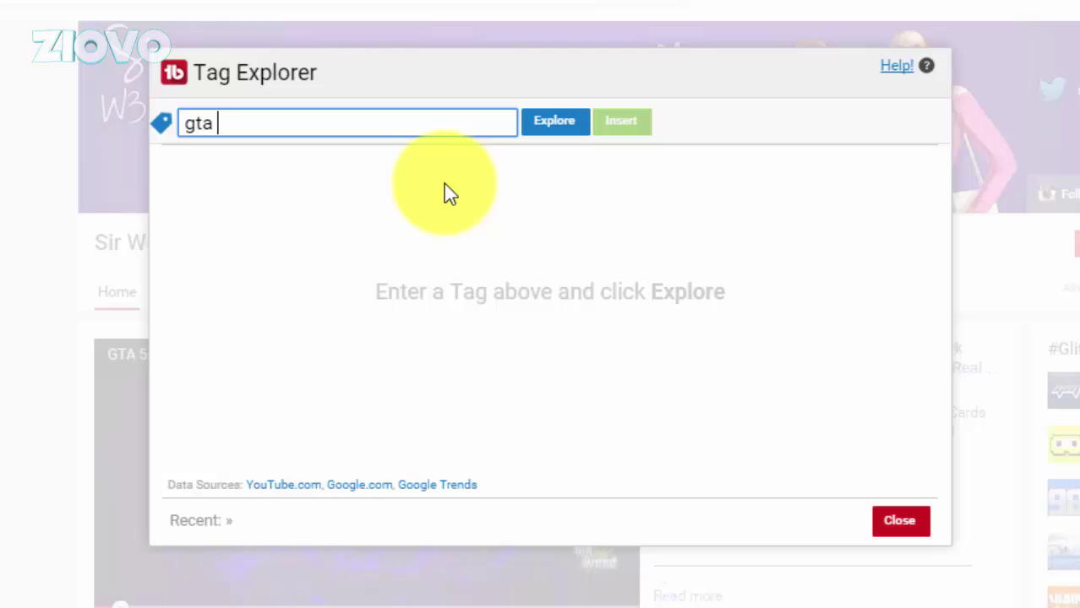
text( v)
click(568, 131)
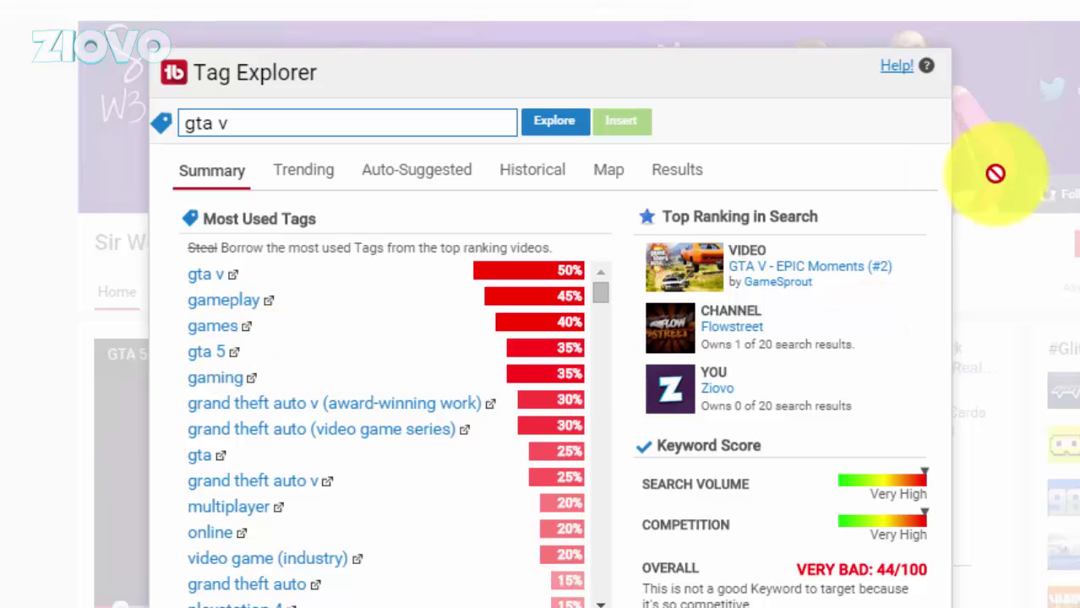
- Close Tag Explorer, view the first GTA 5 upload's tag list, and return to the channel
click(999, 291)
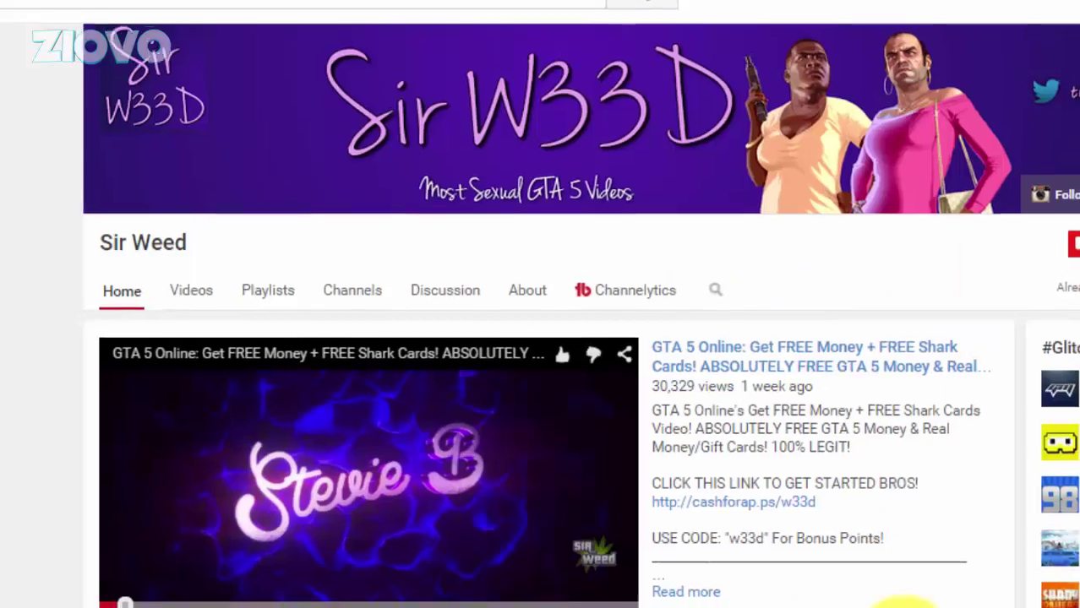
scroll(469, 454, down, 5)
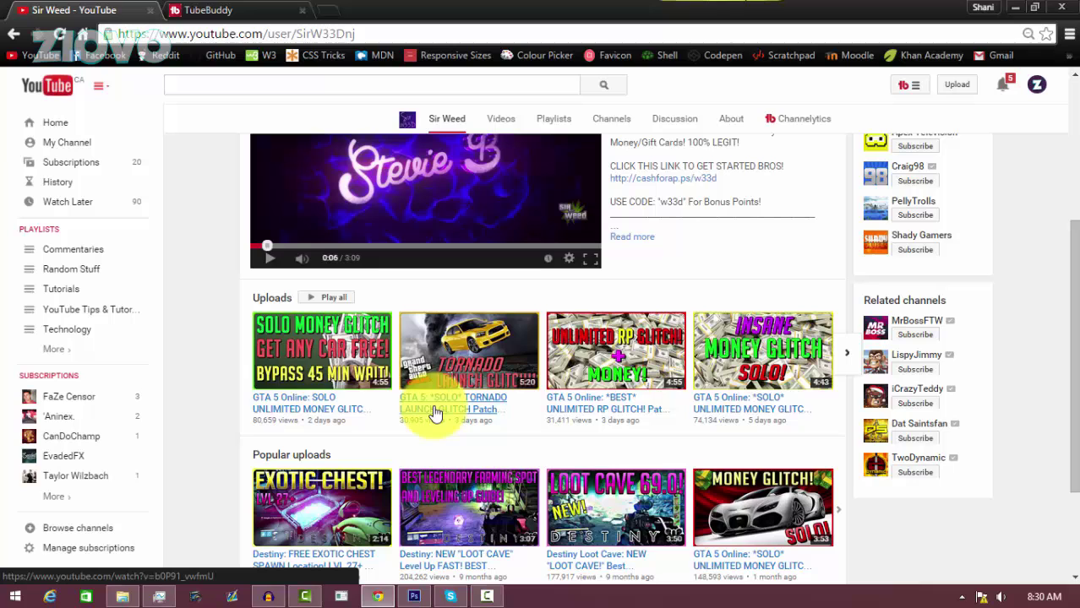
click(297, 402)
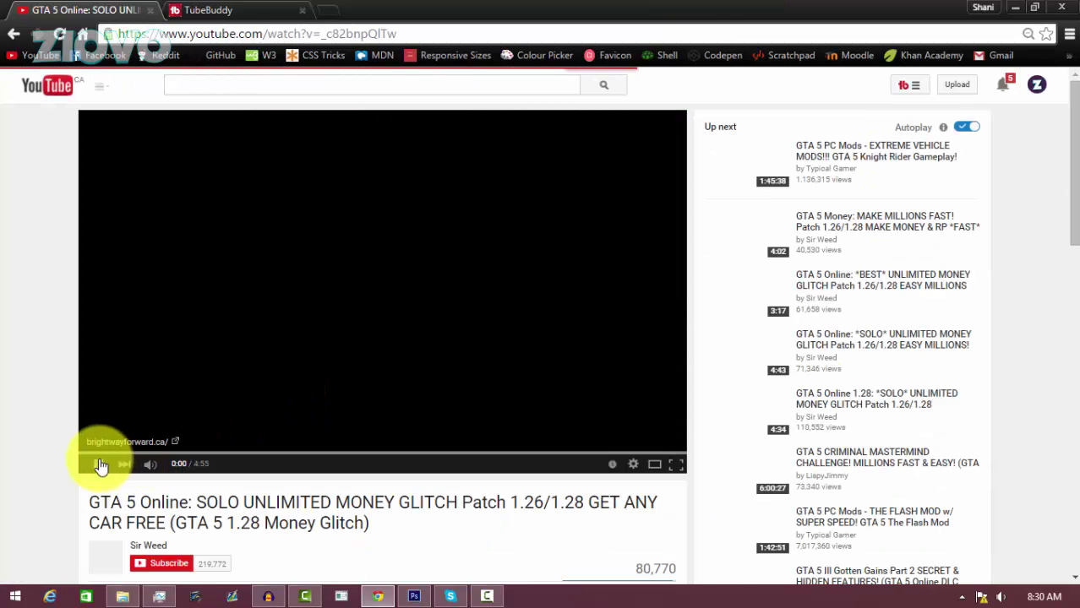
scroll(100, 440, down, 1)
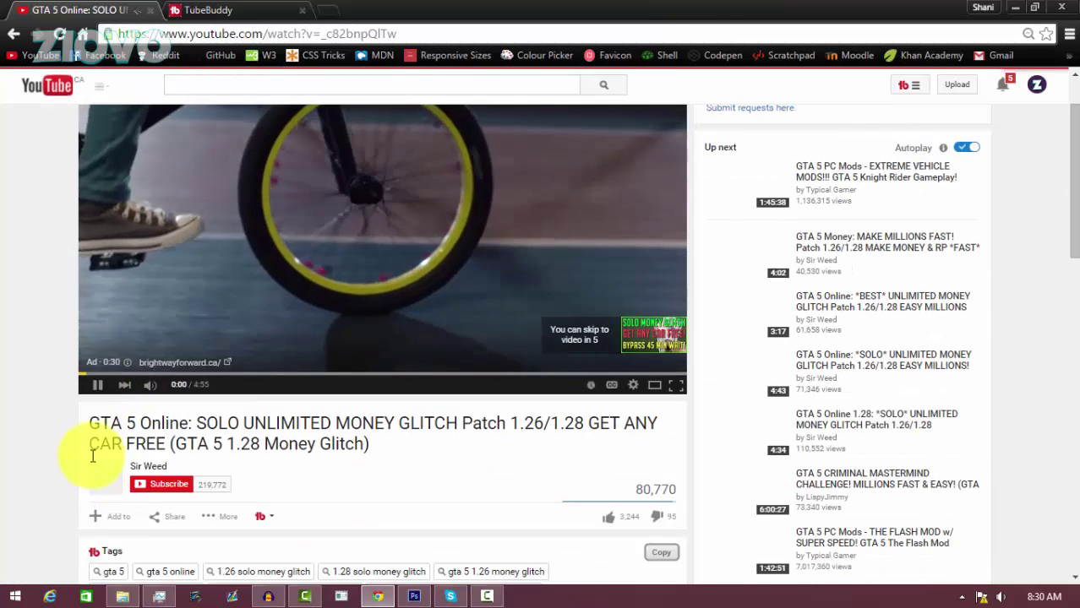
scroll(95, 435, up, 1)
click(93, 427)
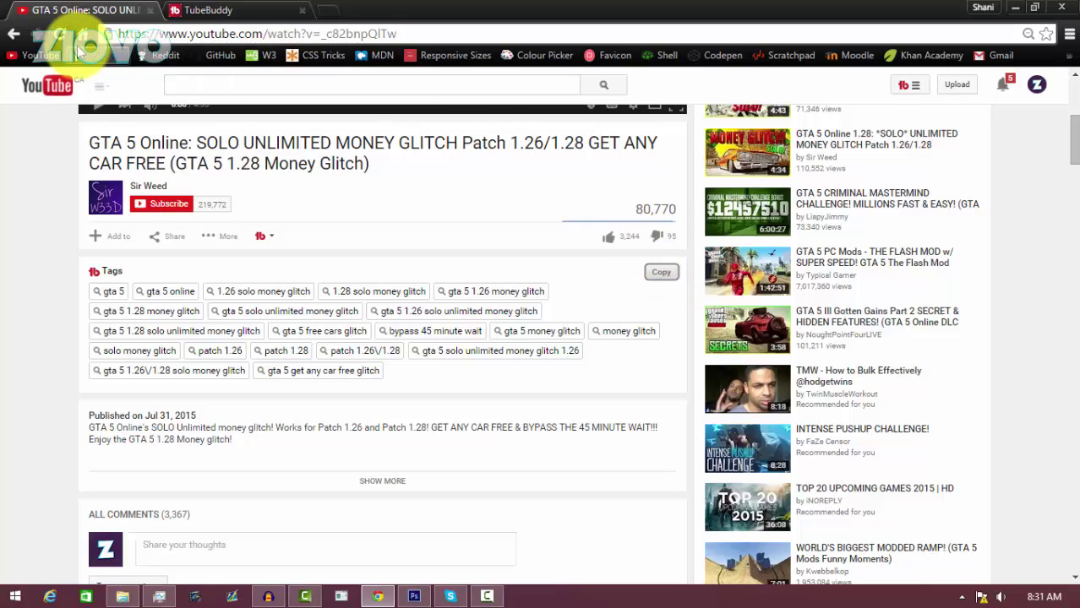
click(12, 34)
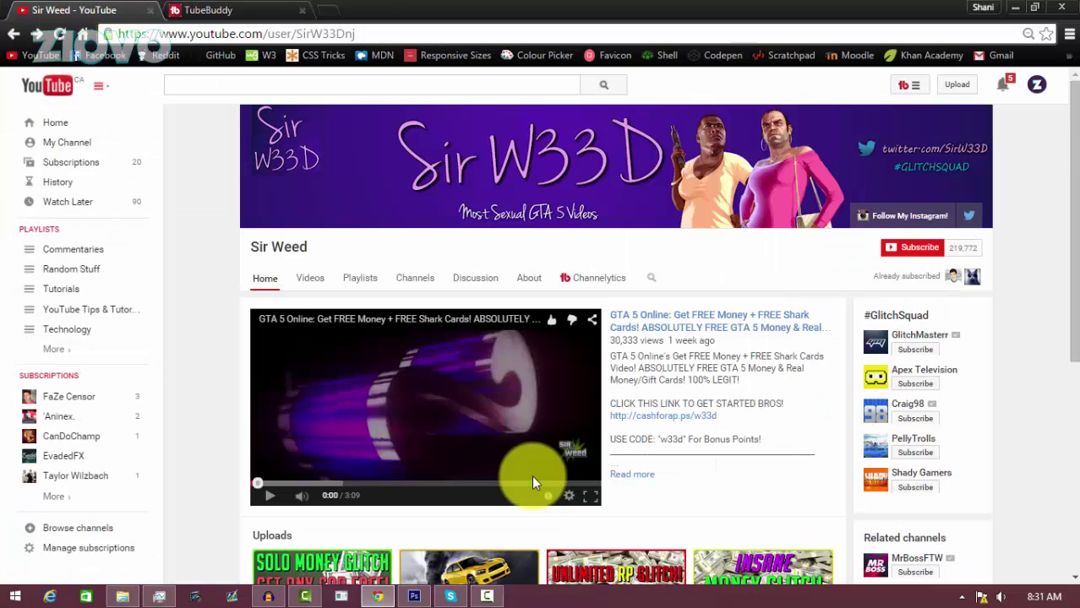
- Show Channelytics and review the You vs Them lifetime-views chart and Social Blade stats
click(595, 288)
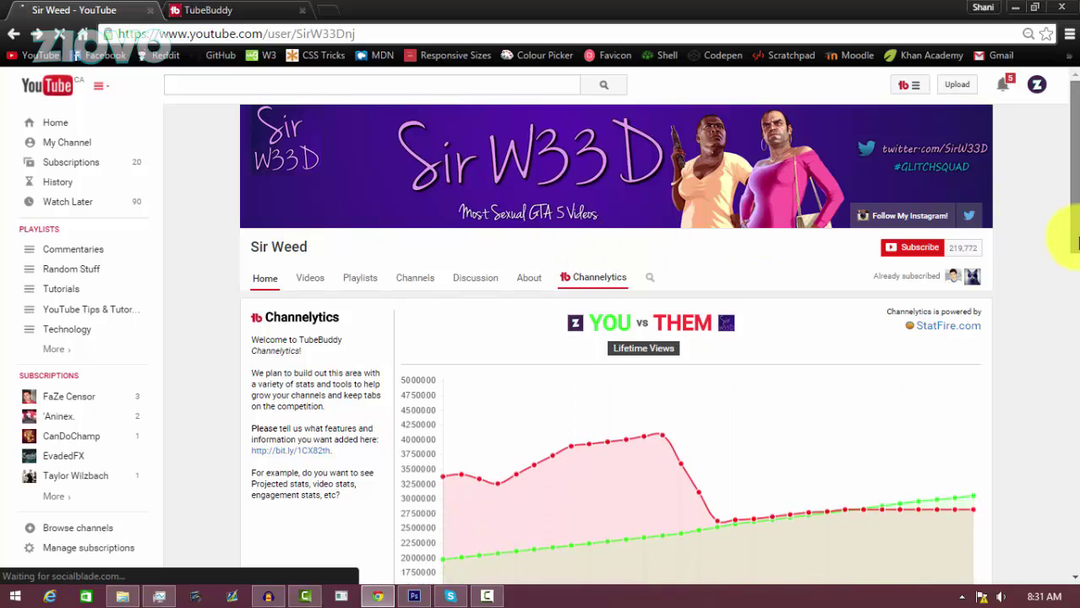
drag(1070, 235, 1076, 267)
scroll(959, 338, down, 3)
scroll(1014, 270, up, 1)
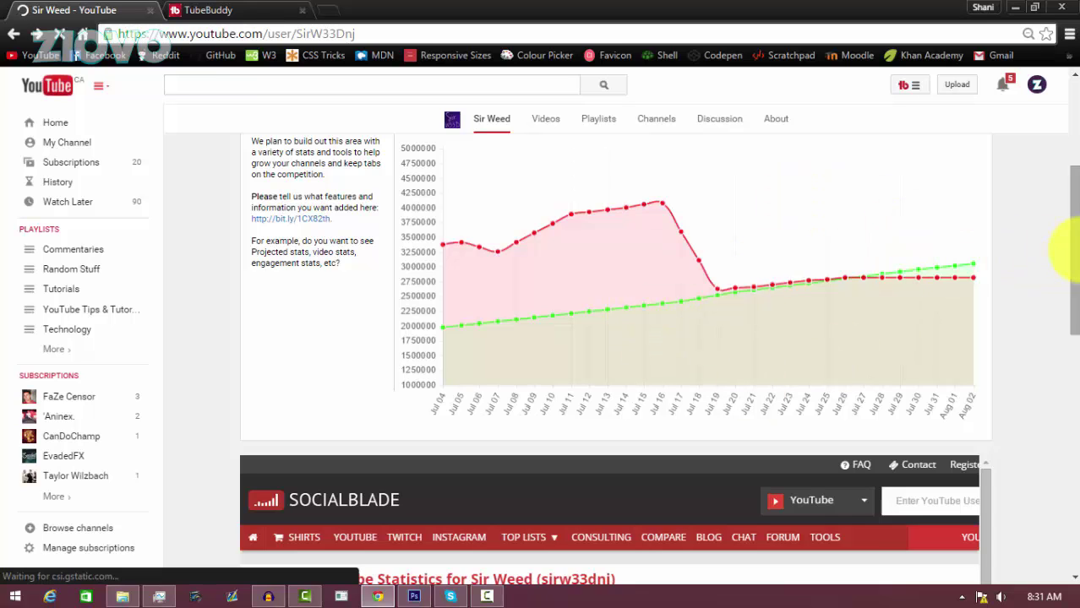
mouse_move(1075, 253)
mouse_down()
mouse_move(1065, 414)
mouse_move(1076, 193)
mouse_up()
scroll(229, 290, up, 2)
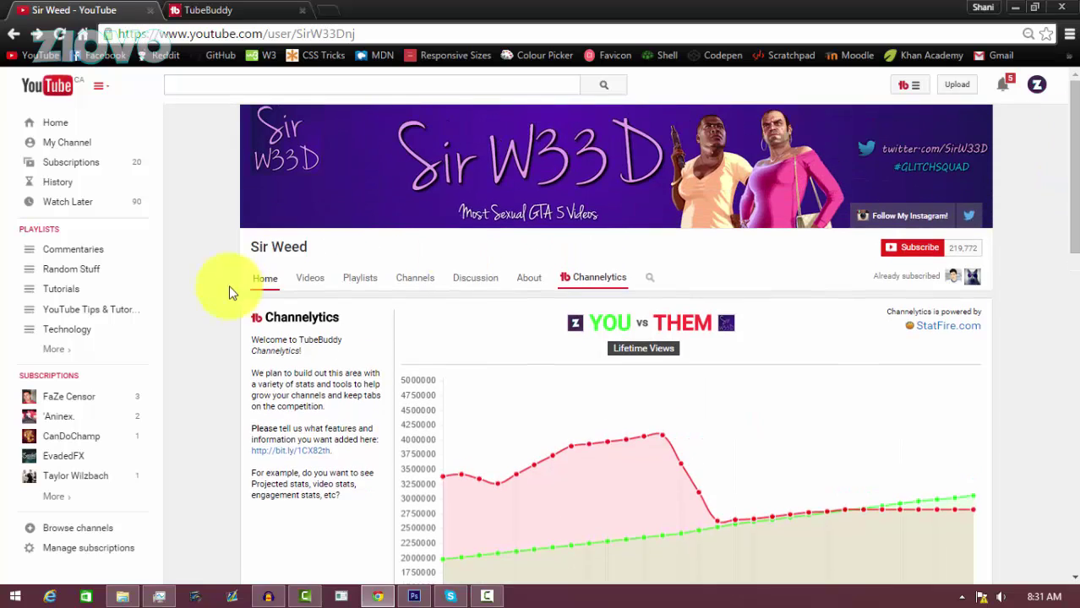
- Open the channel's first video, the GTA 5 money glitch, and pause it
click(312, 282)
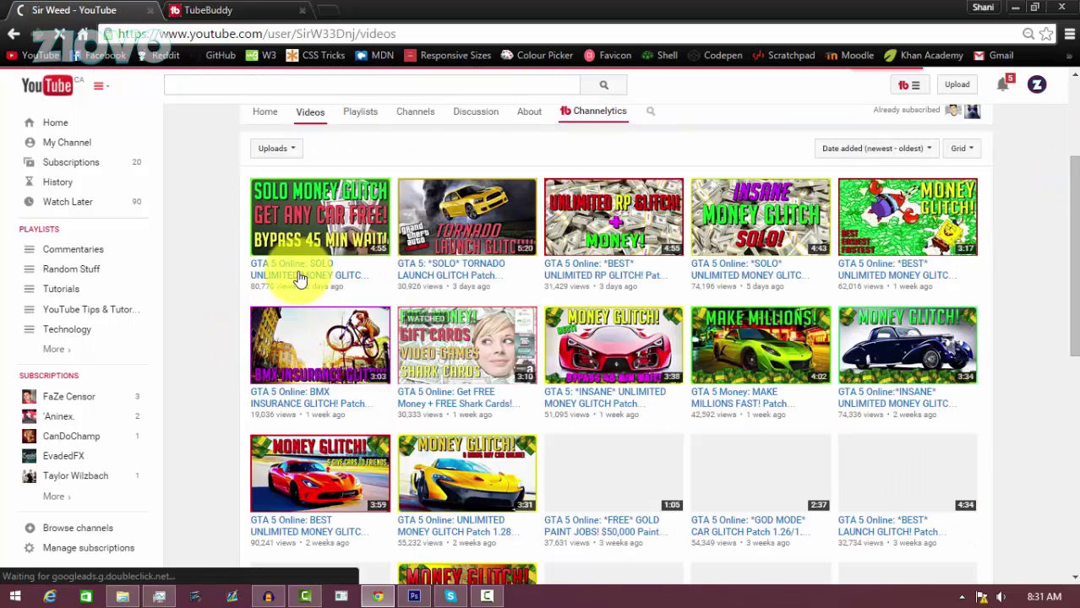
click(292, 273)
click(98, 463)
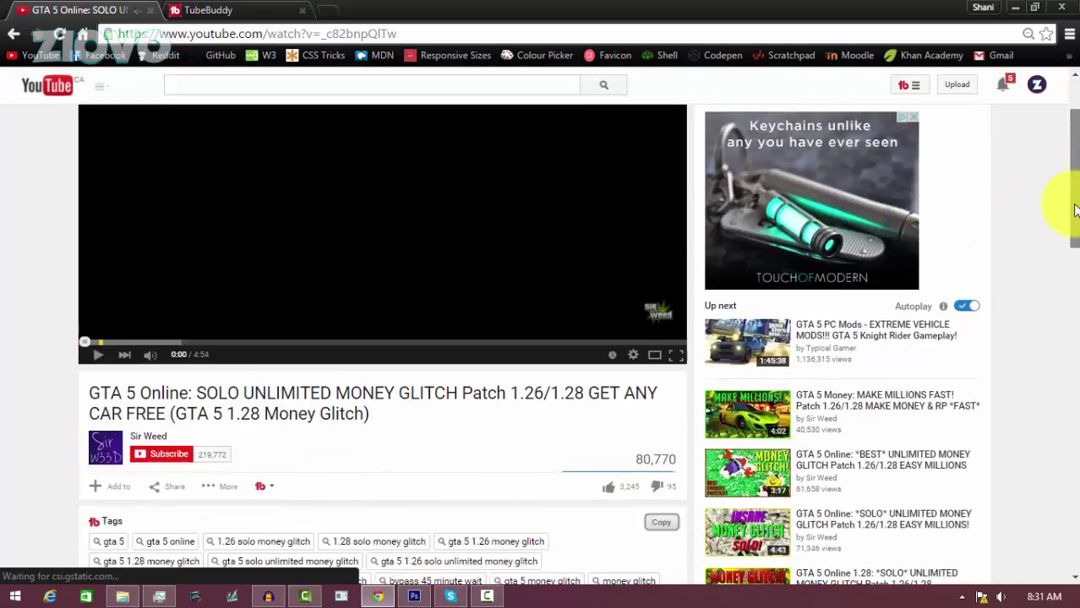
- Bring up a commenter's TubeBuddy profile card and start a private message
drag(1075, 210, 1074, 284)
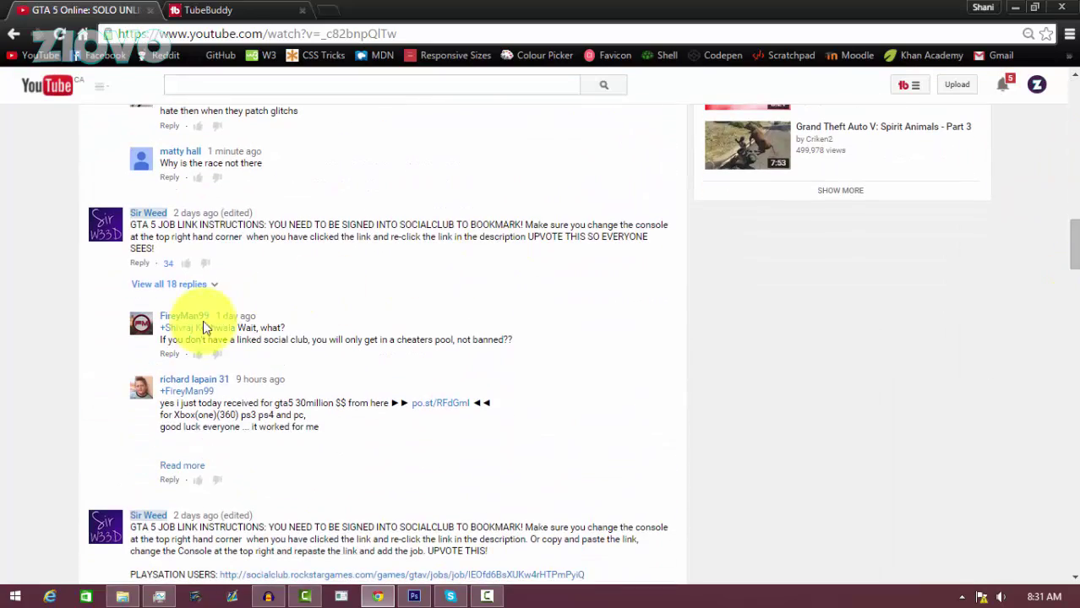
scroll(253, 317, up, 3)
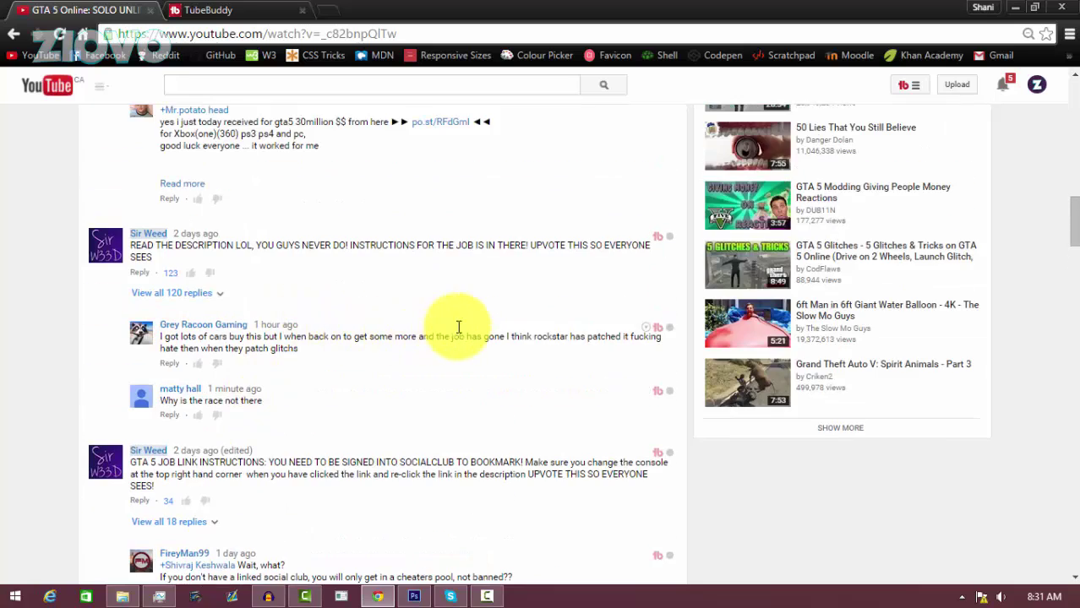
scroll(524, 308, up, 3)
scroll(661, 203, up, 2)
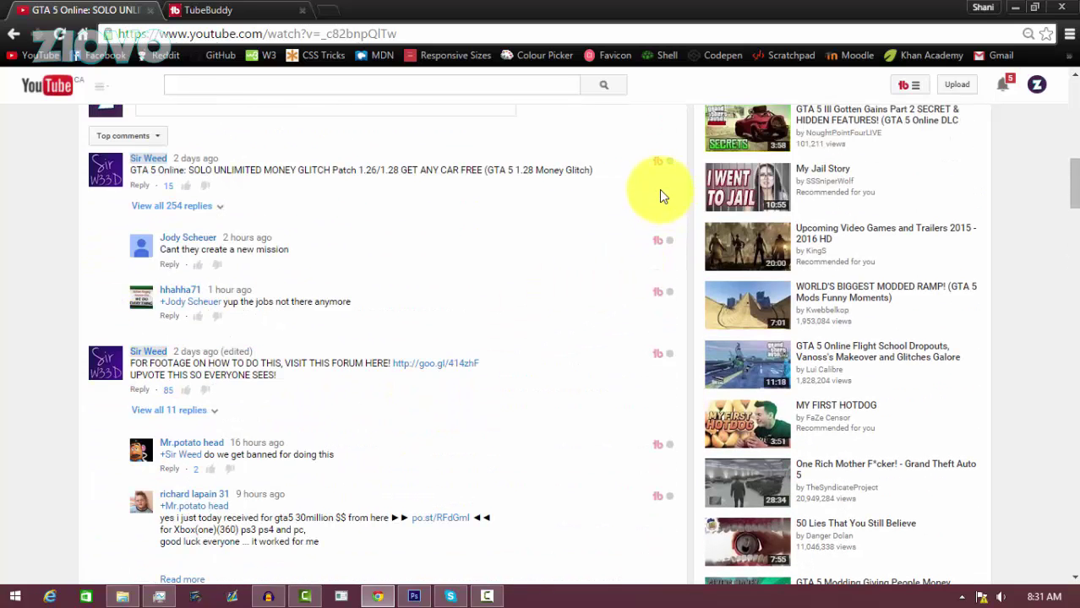
click(657, 161)
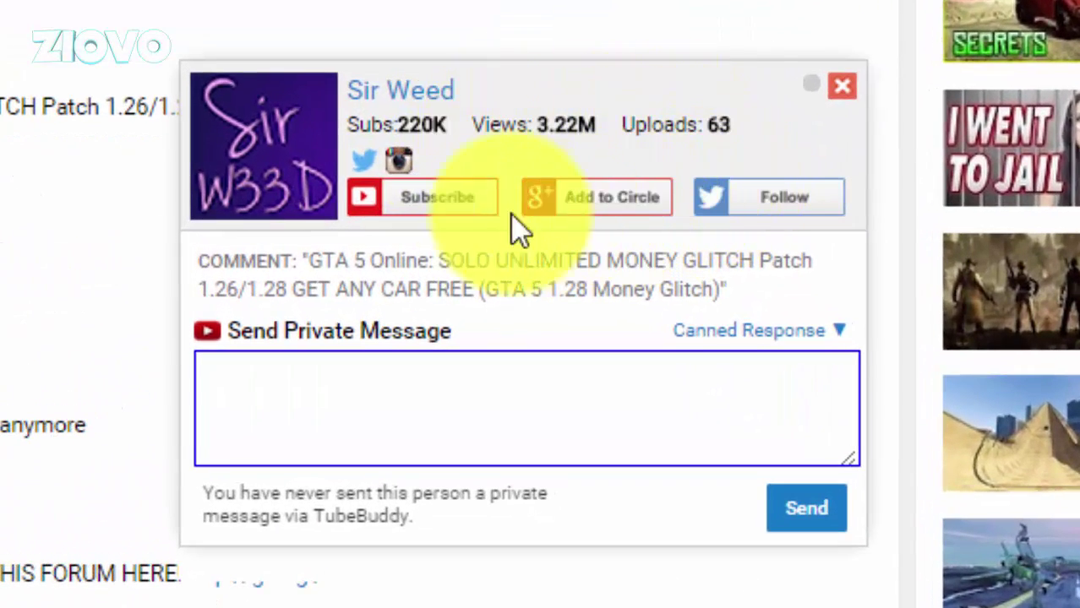
click(467, 414)
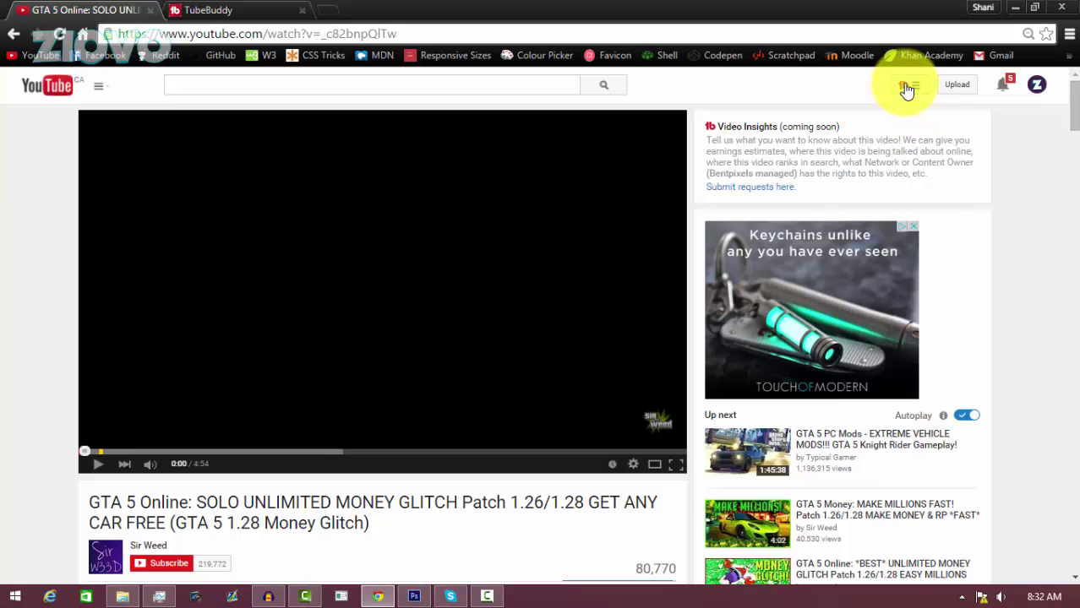
- Open Bulk Find/Replace/Append on the uploaded videos list, keeping Find and Replace
click(909, 93)
click(926, 132)
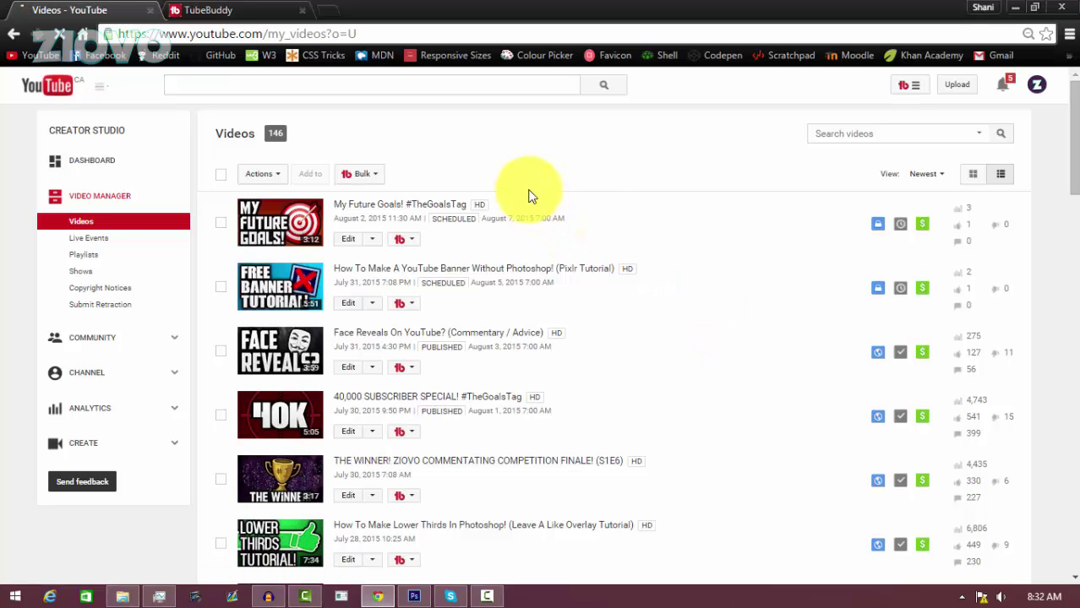
click(361, 177)
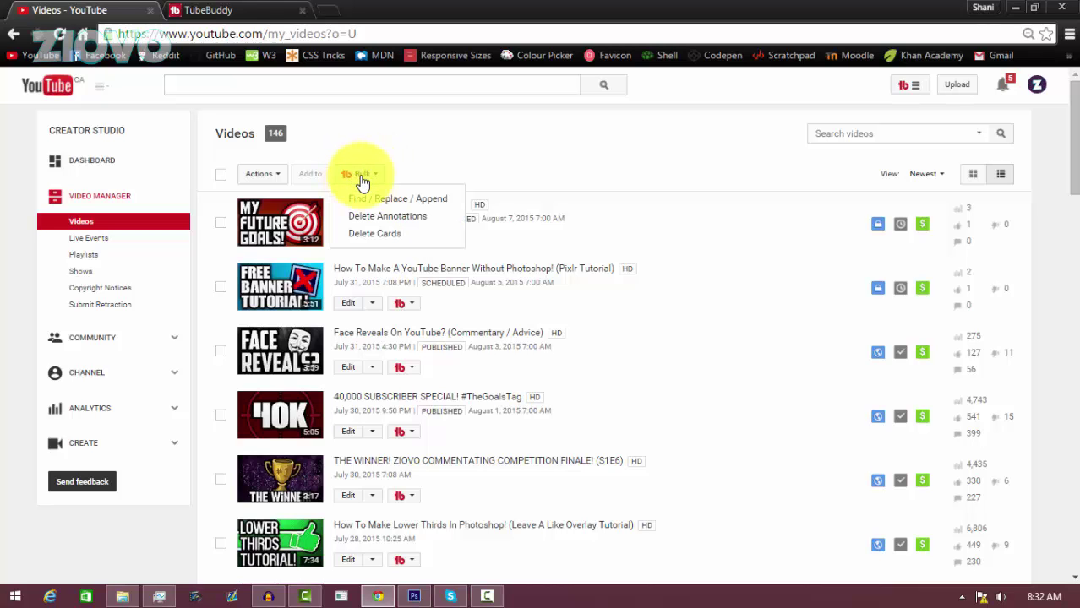
click(392, 203)
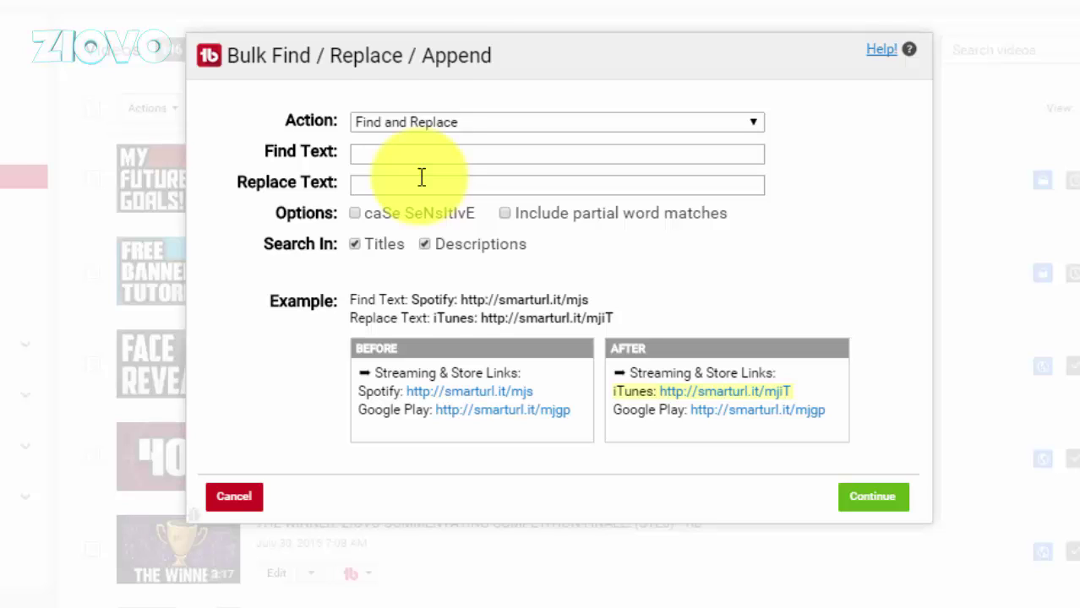
click(413, 123)
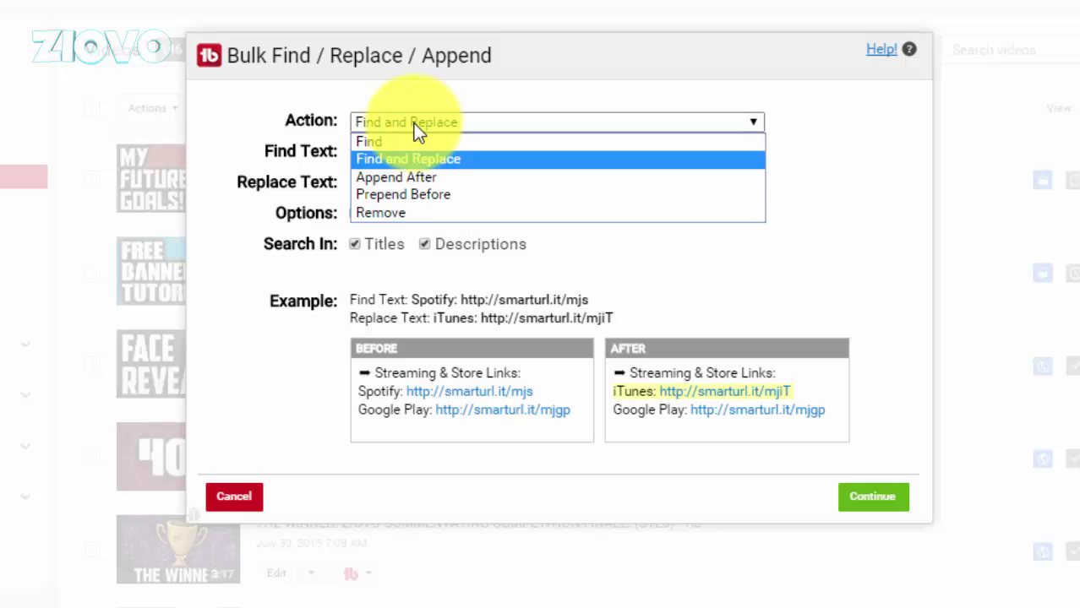
click(408, 124)
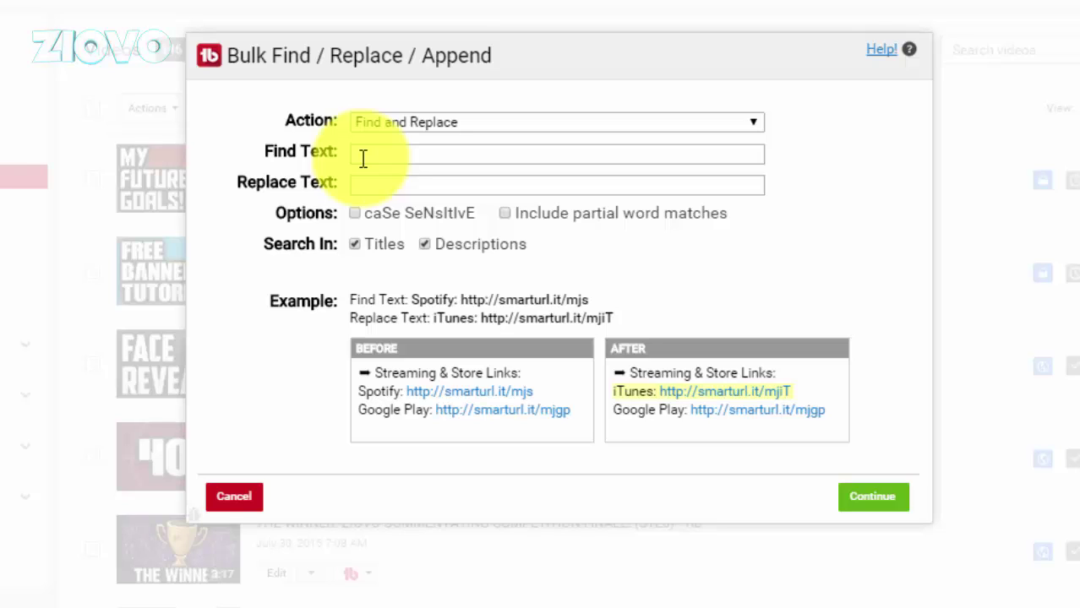
- Set find 'old link' and replace 'new link', continue, then cancel
click(367, 155)
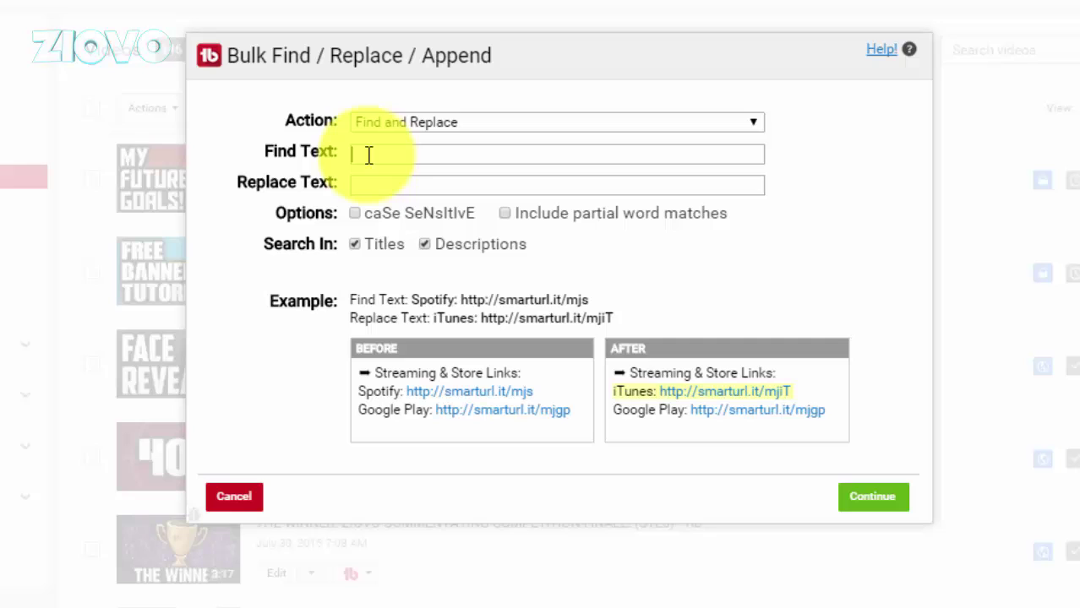
text(old link)
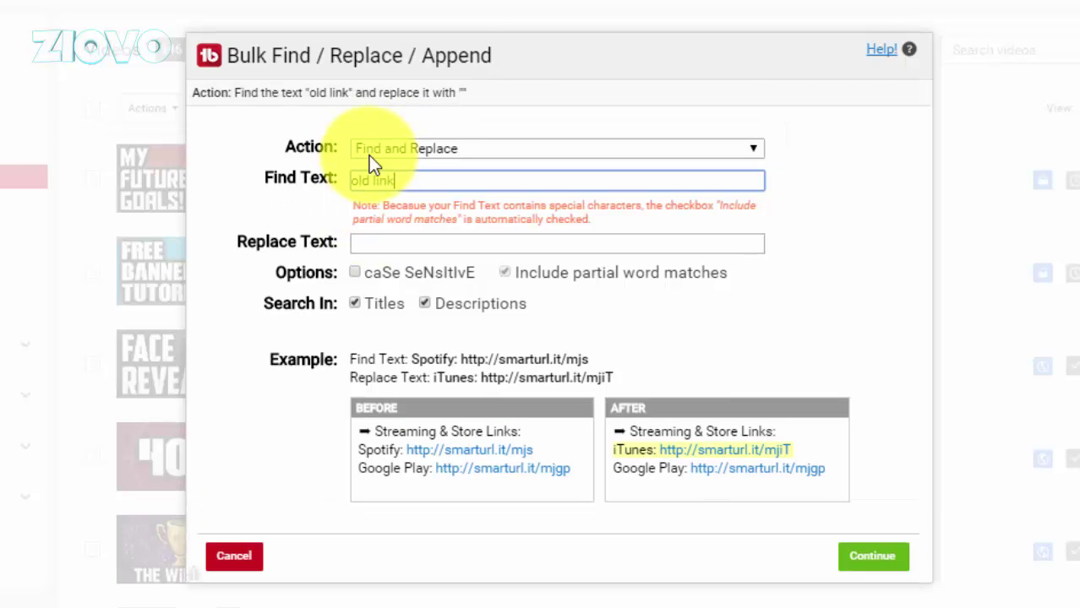
click(402, 240)
text(new)
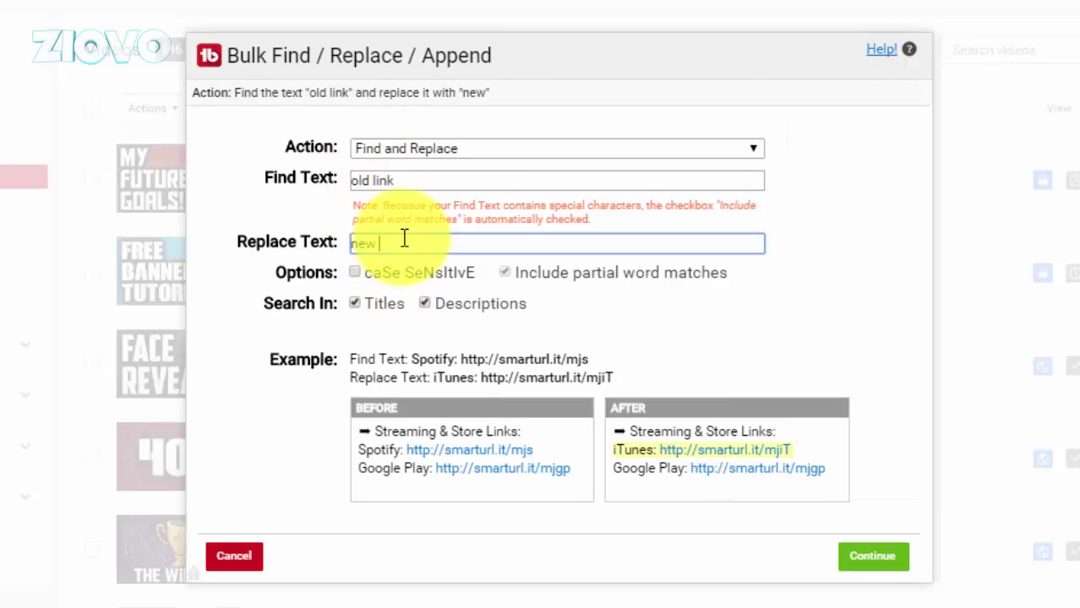
text( link)
click(889, 566)
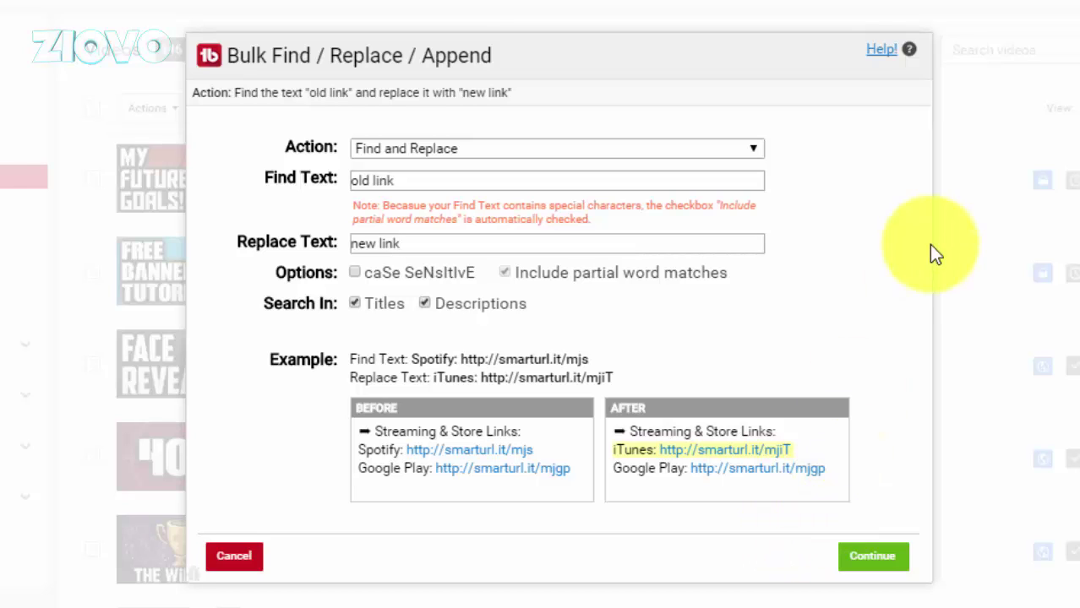
click(233, 555)
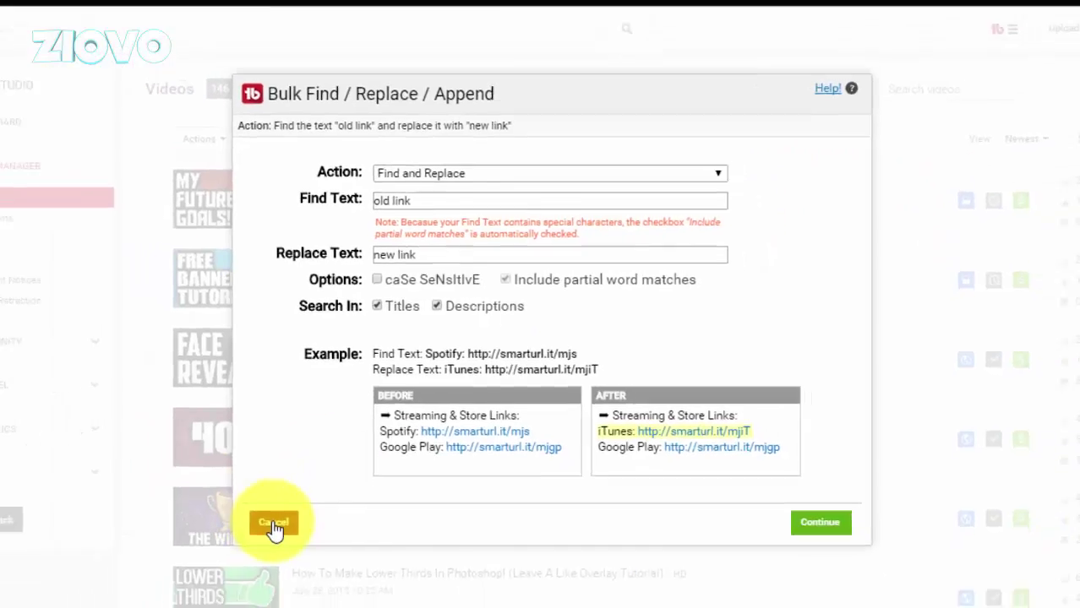
- Go to page 2 of the video manager list
scroll(625, 330, down, 2)
scroll(642, 340, down, 10)
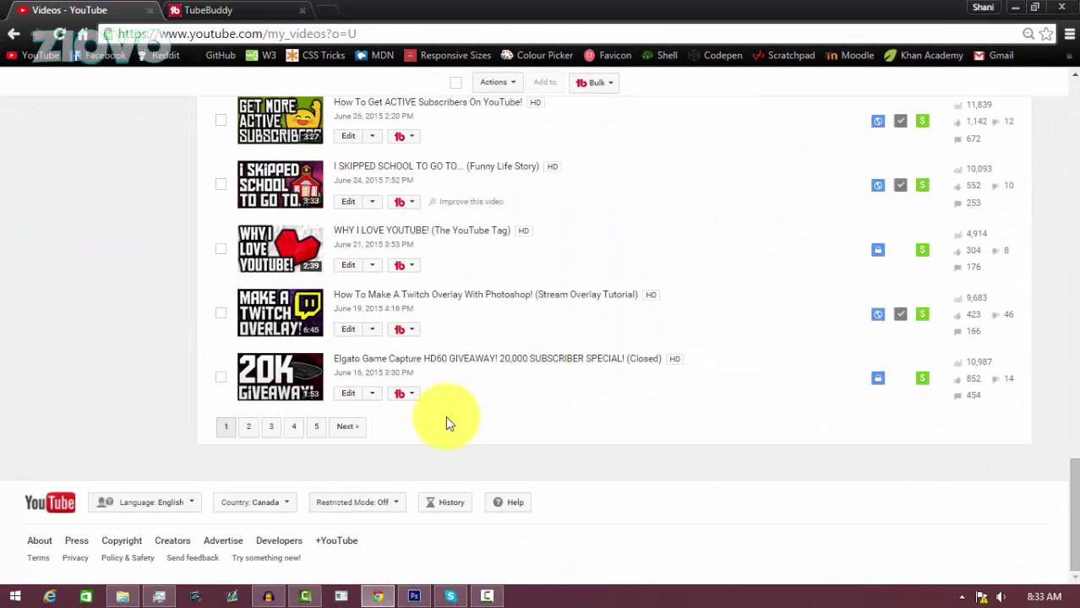
click(252, 428)
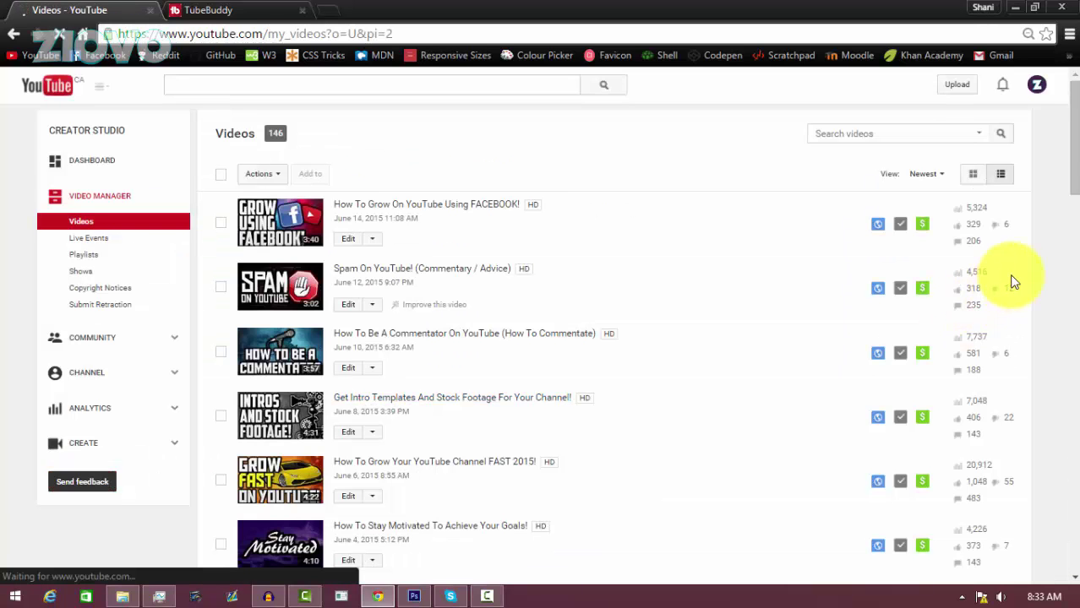
scroll(986, 285, down, 1)
scroll(916, 299, down, 2)
scroll(469, 441, down, 2)
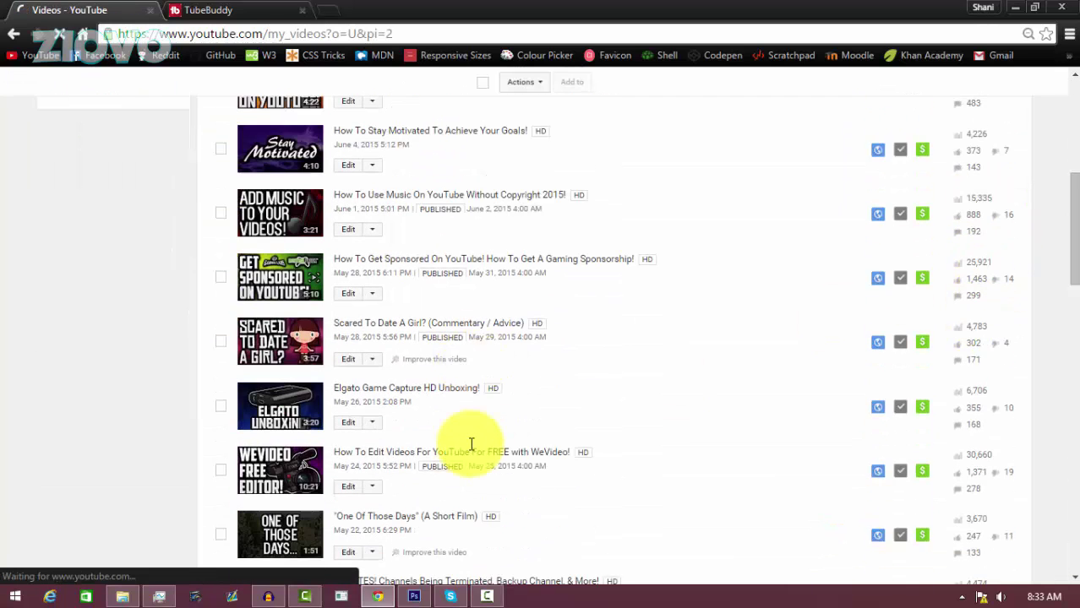
scroll(463, 446, down, 2)
scroll(467, 443, down, 2)
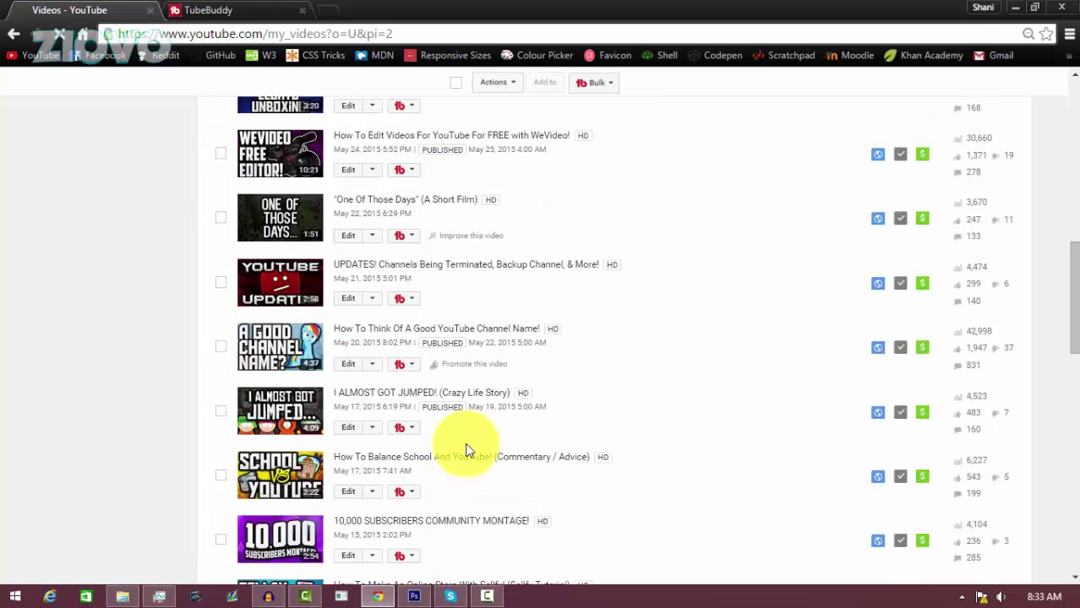
drag(1074, 270, 1066, 410)
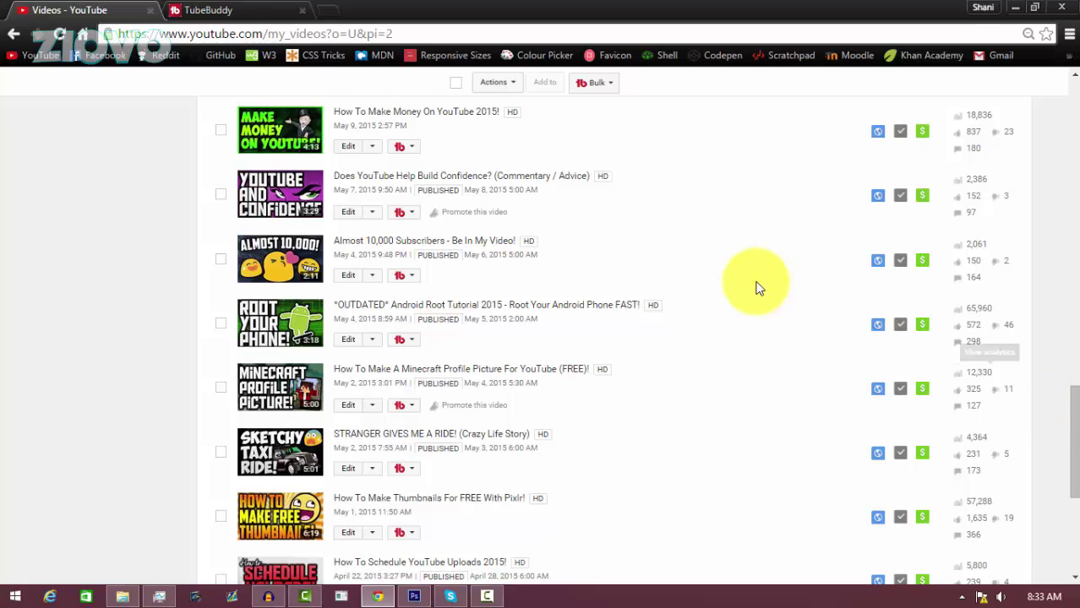
- Preview the *OUTDATED* Android Root Tutorial's annotations, then return to the list
click(545, 306)
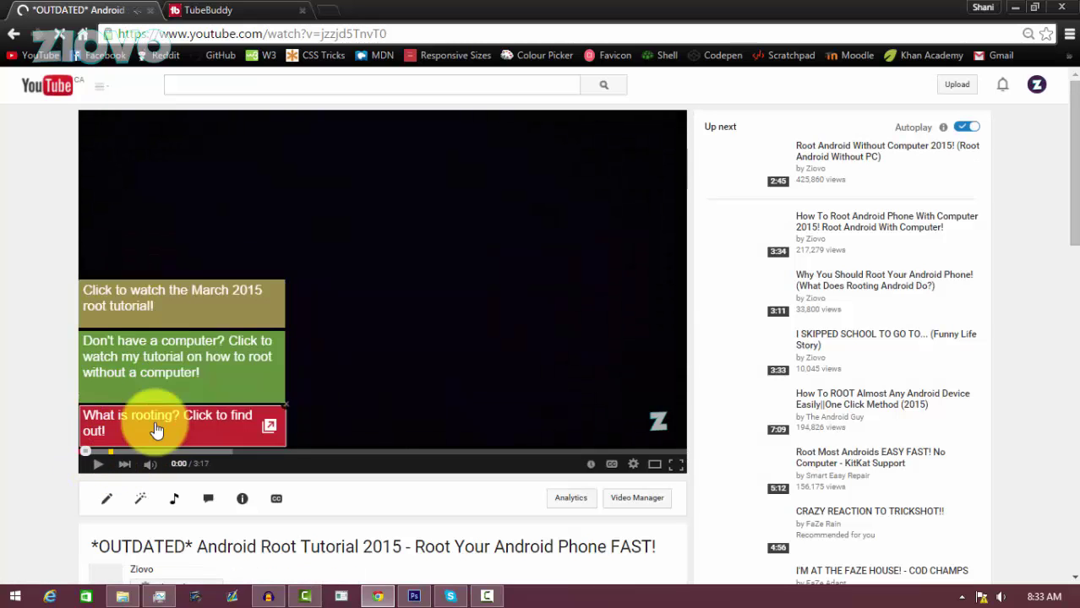
key(alt+Left)
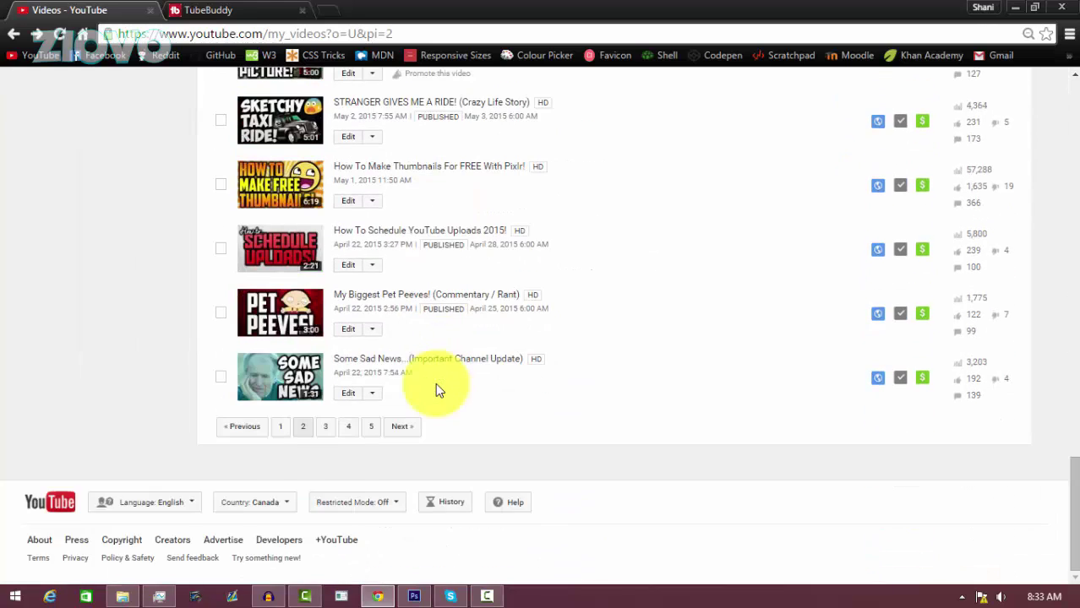
scroll(433, 378, up, 2)
scroll(430, 372, up, 2)
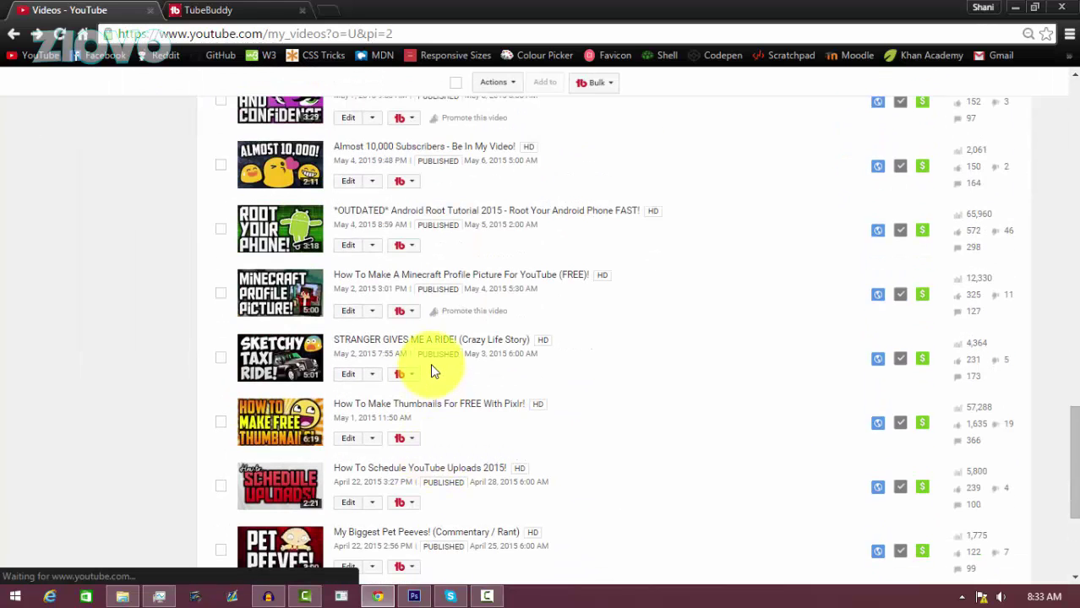
- Bulk-copy the Android Root Tutorial's 'What is rooting?' note, advancing to destination videos
click(410, 248)
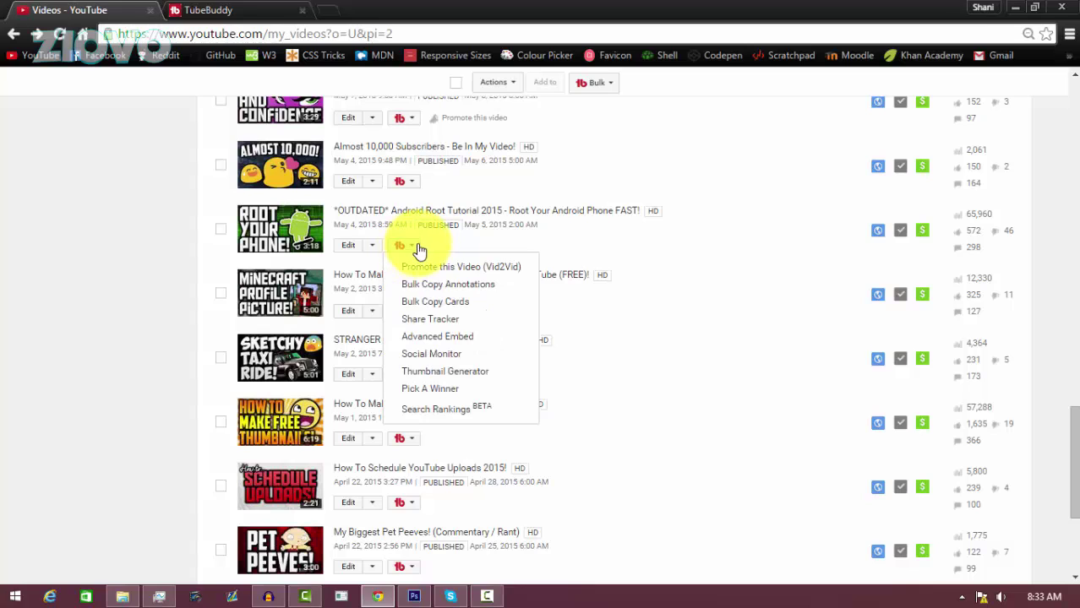
click(427, 288)
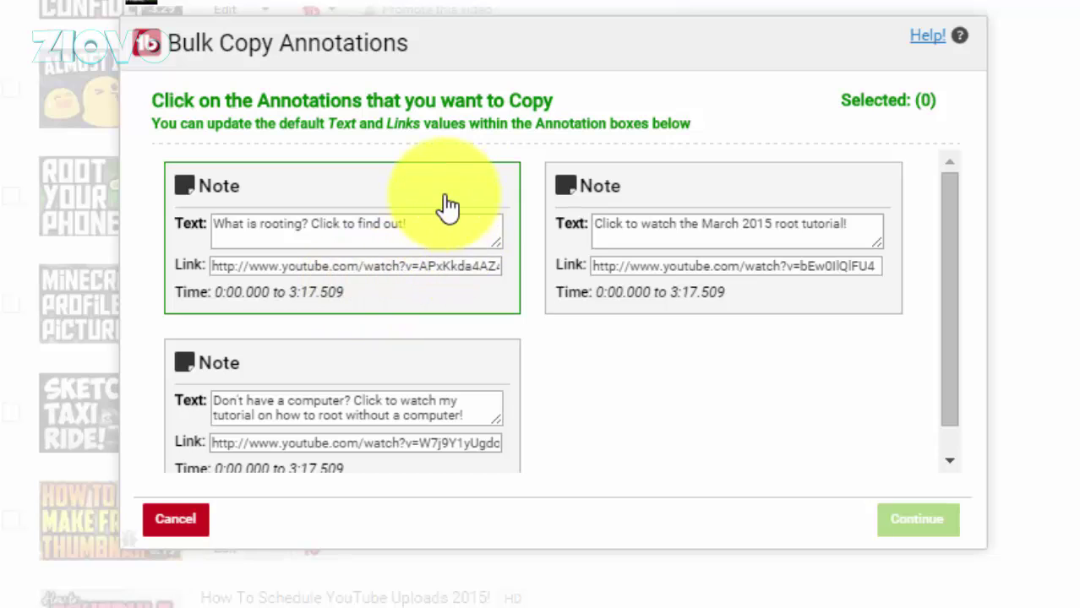
click(452, 203)
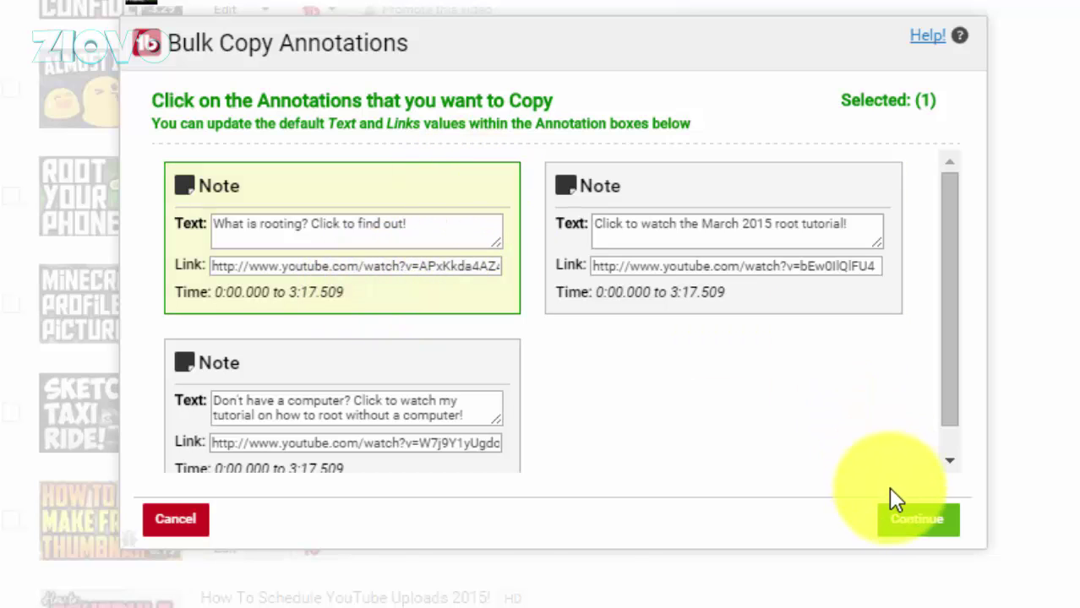
click(901, 519)
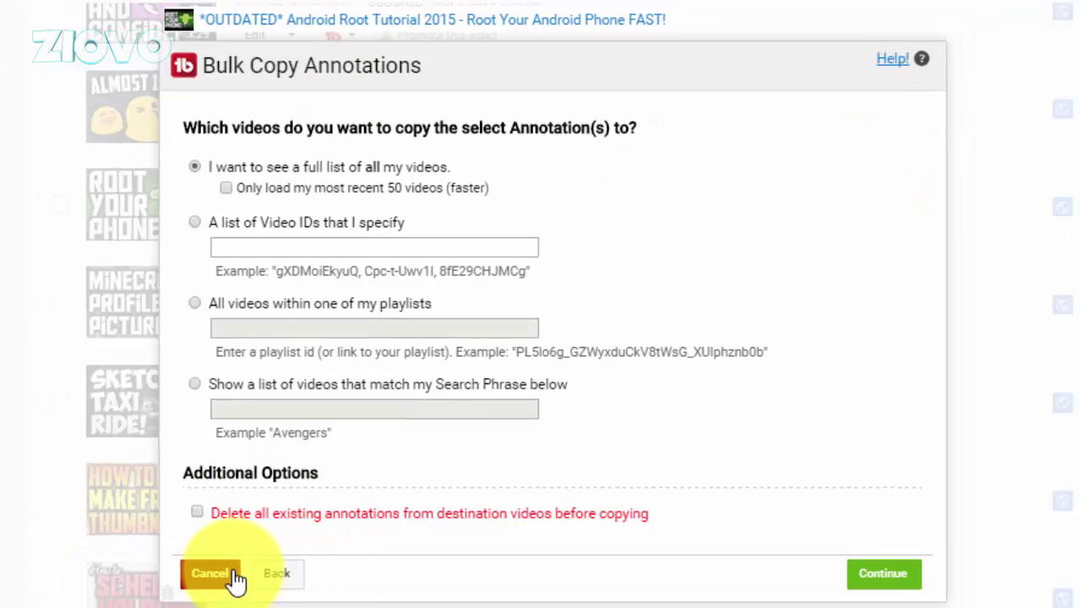
- Cancel Bulk Copy Annotations and dismiss the first video's TubeBuddy tools list
click(204, 599)
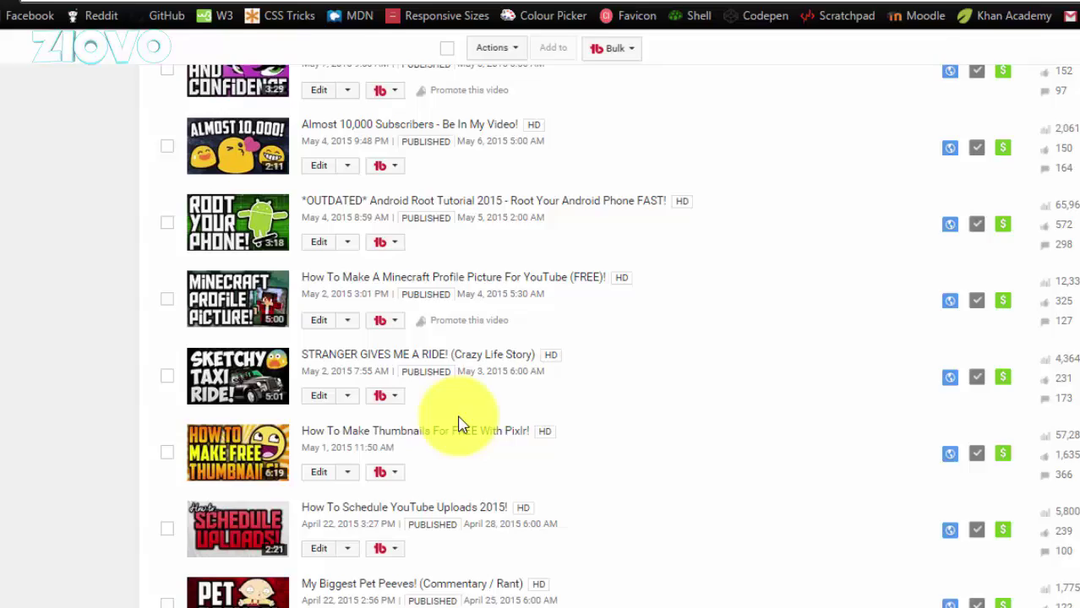
scroll(669, 359, up, 10)
scroll(669, 359, up, 5)
scroll(673, 365, up, 1)
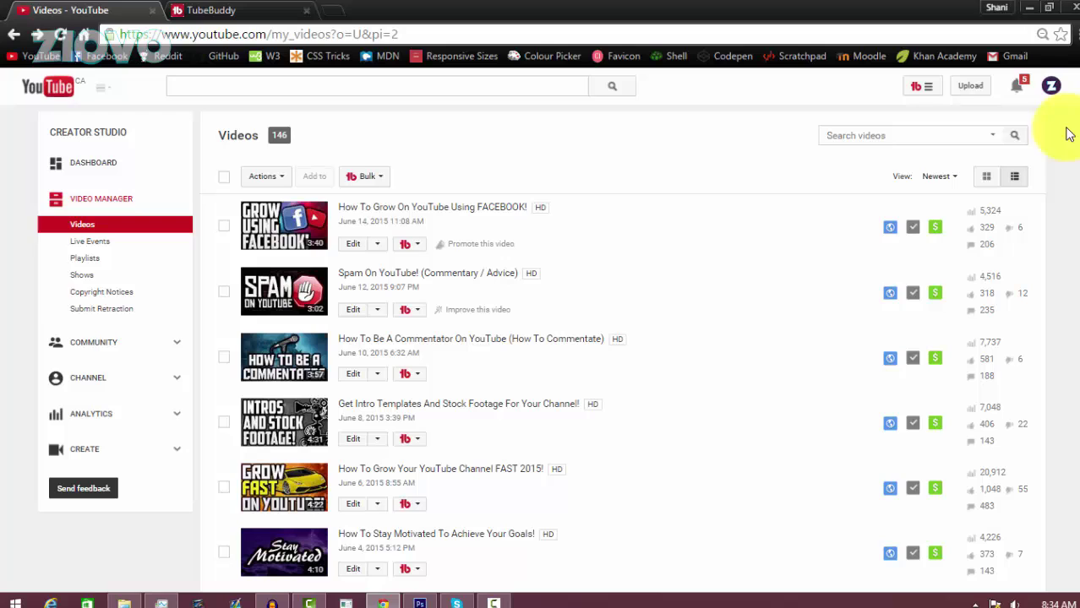
click(417, 250)
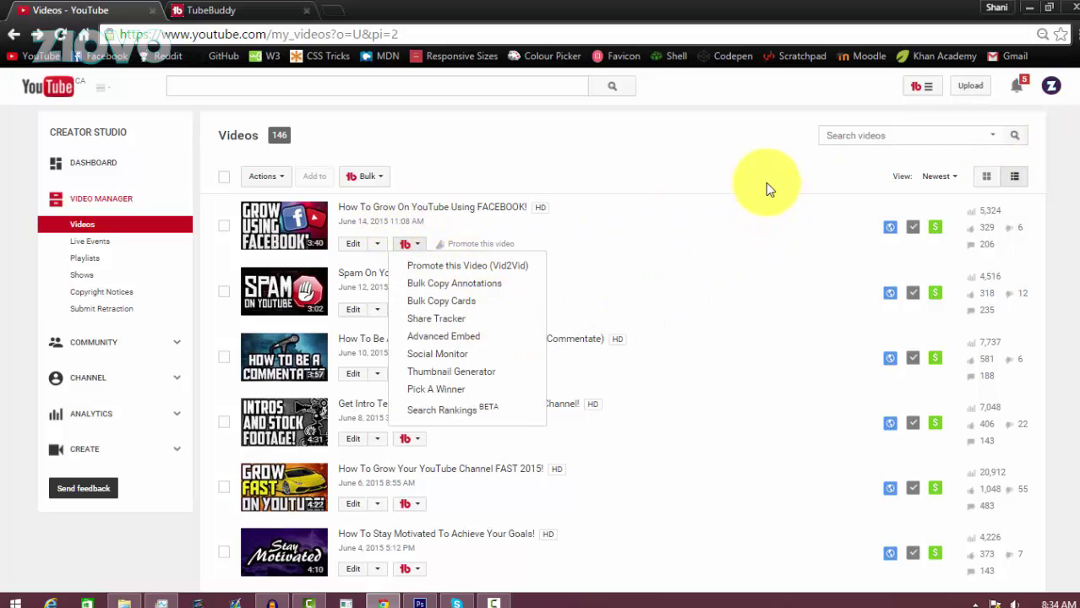
click(739, 125)
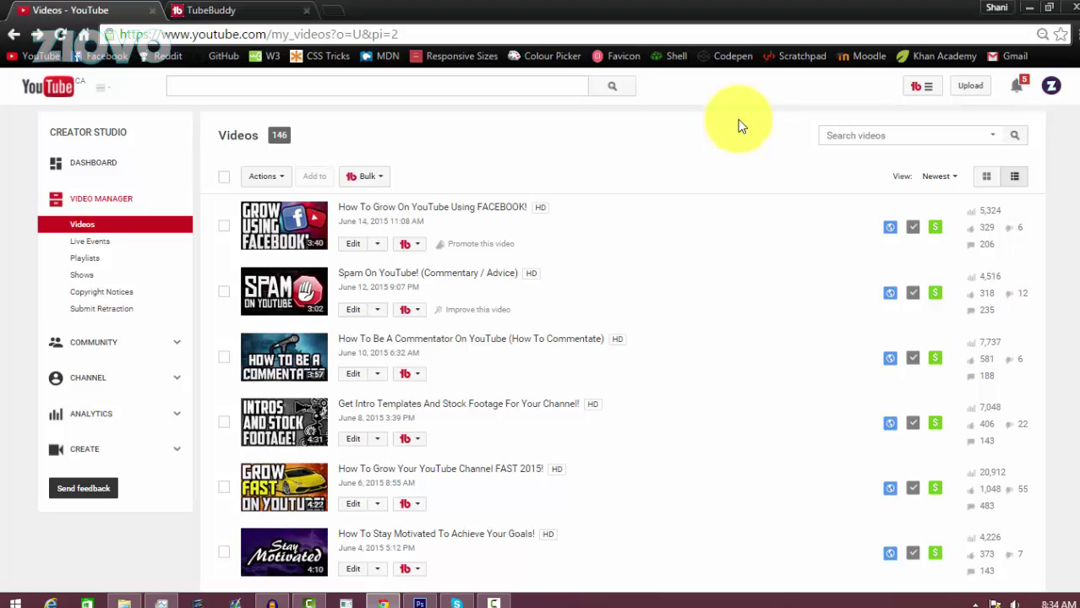
- Open the Tools overview page on the TubeBuddy website
click(262, 10)
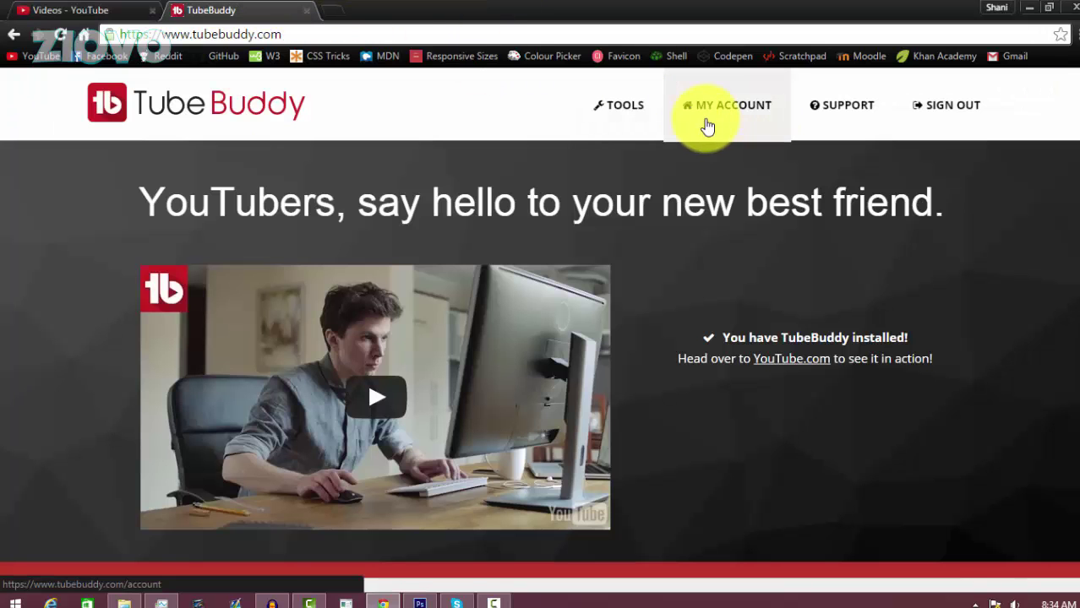
click(609, 109)
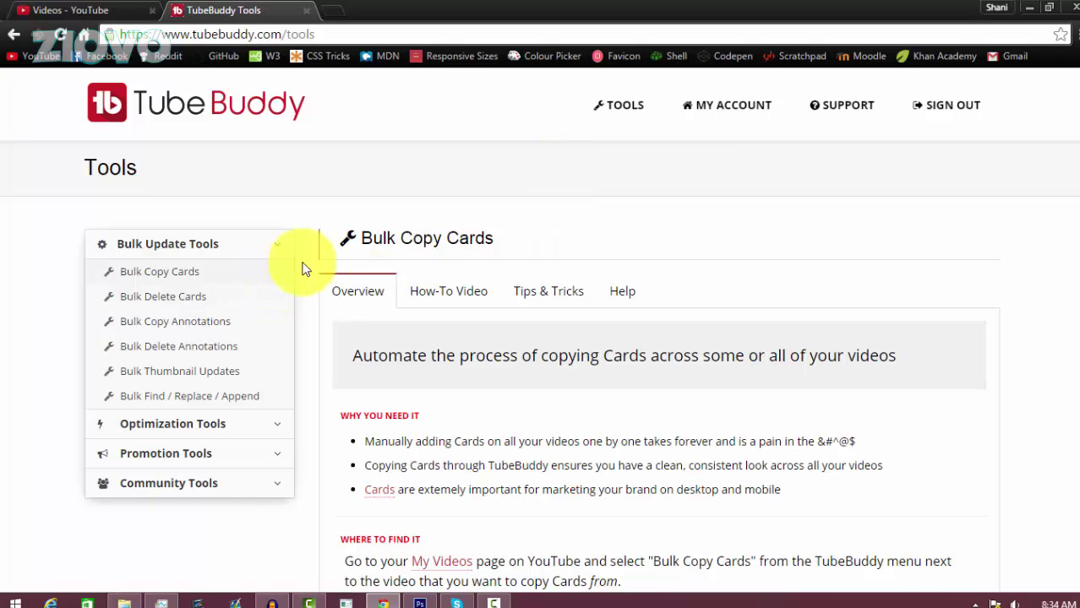
scroll(637, 331, down, 4)
scroll(636, 329, up, 4)
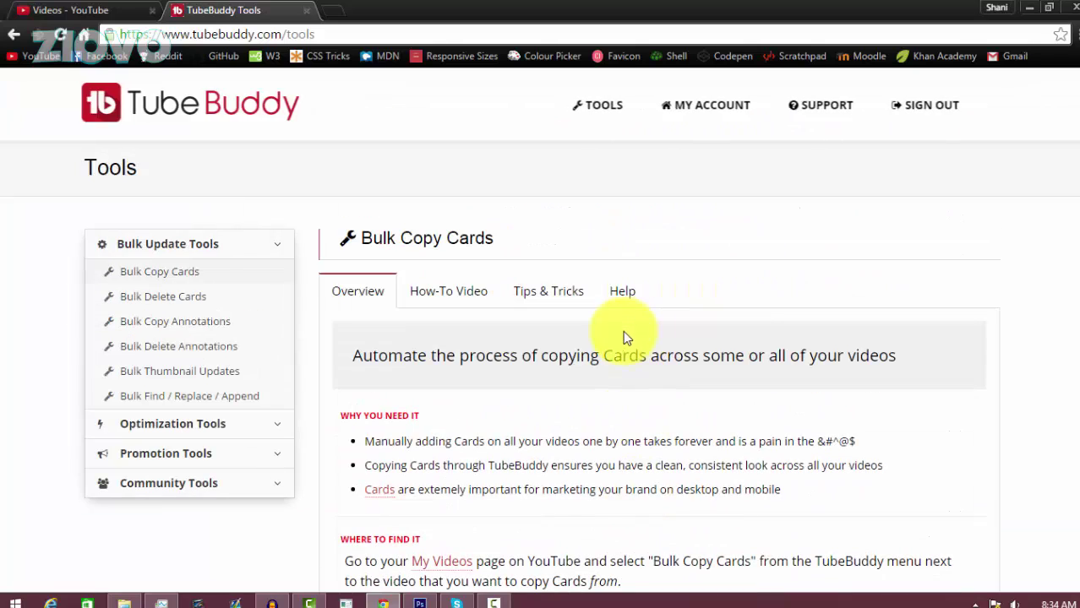
- View Default Upload Profiles under Optimization Tools, then expand Promotion Tools
click(225, 422)
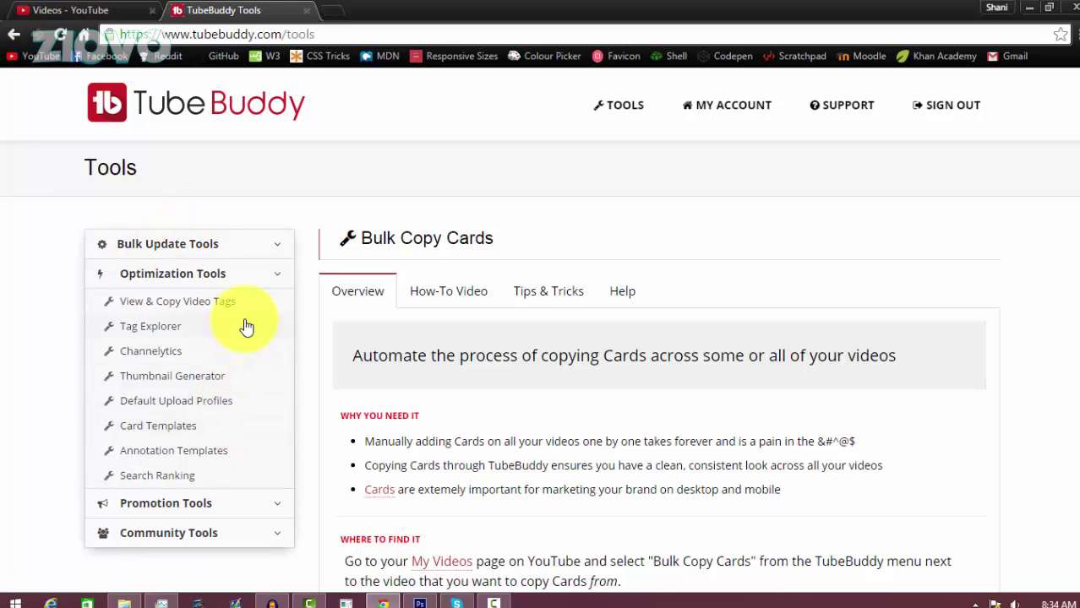
click(251, 403)
scroll(251, 405, down, 1)
scroll(251, 403, down, 1)
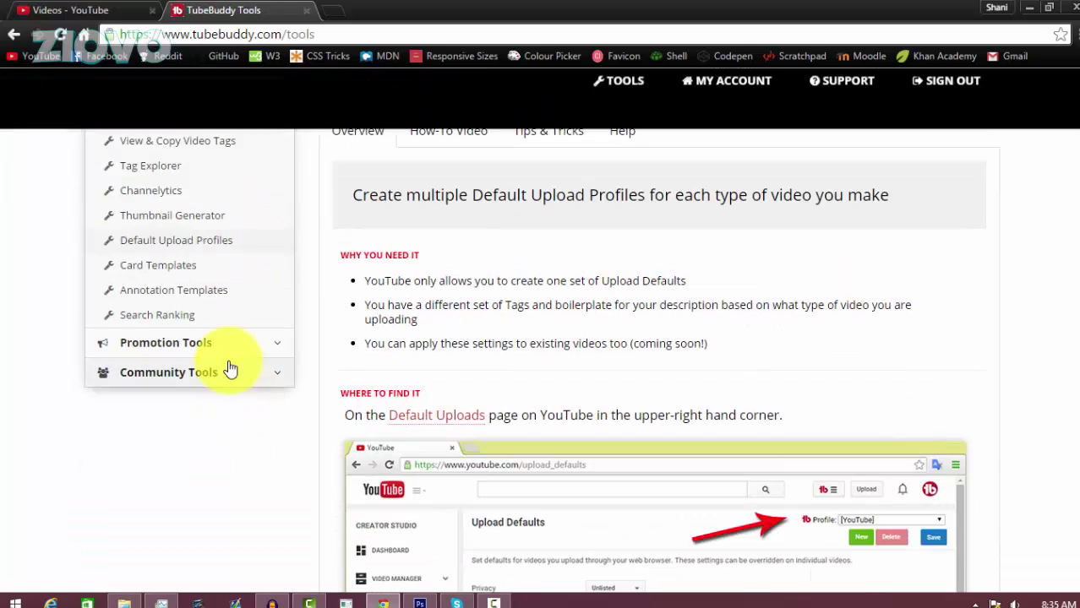
click(230, 346)
scroll(242, 326, up, 1)
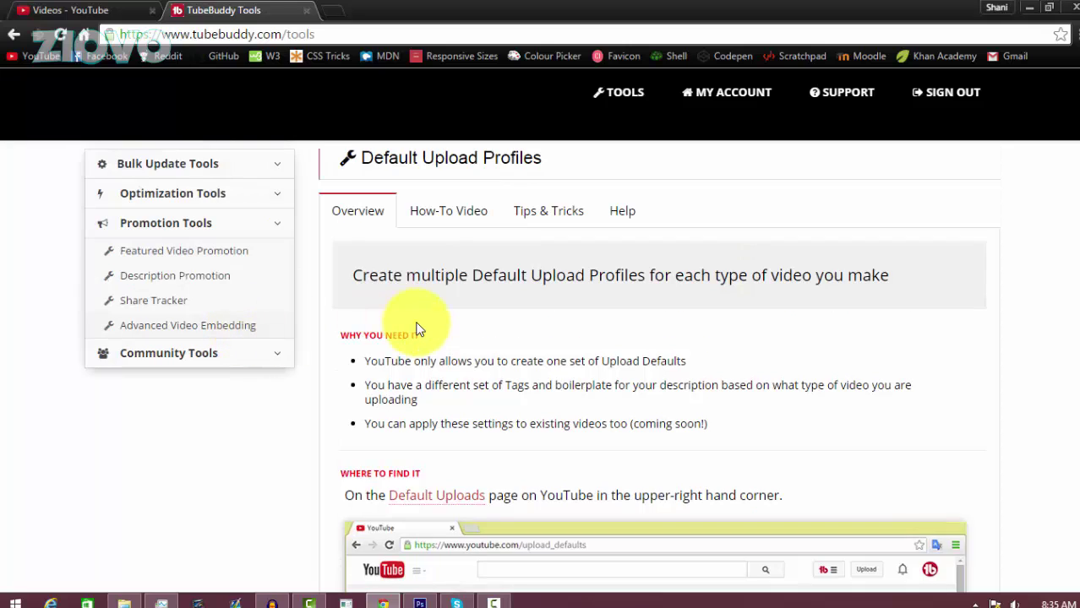